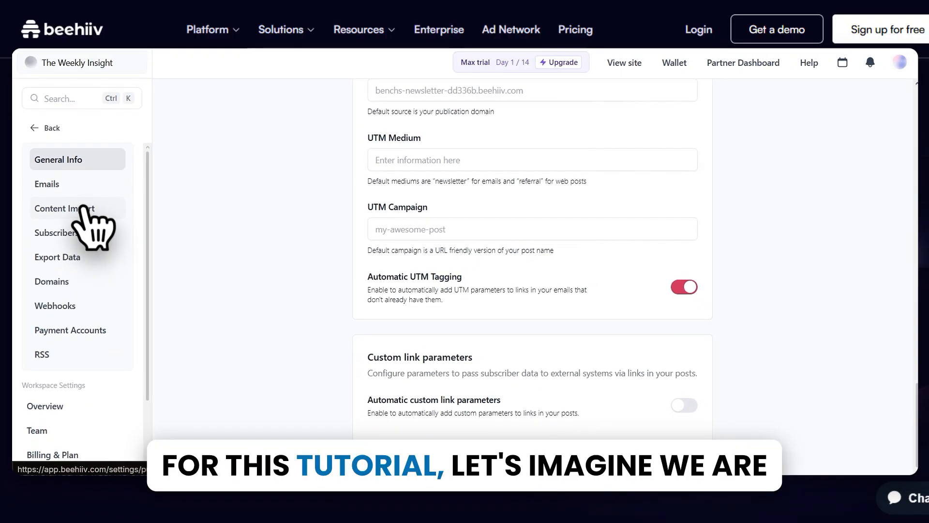
# - Open the domain settings and try to change the publication's web URL to "the weekly insight"
pyautogui.click(65, 289)
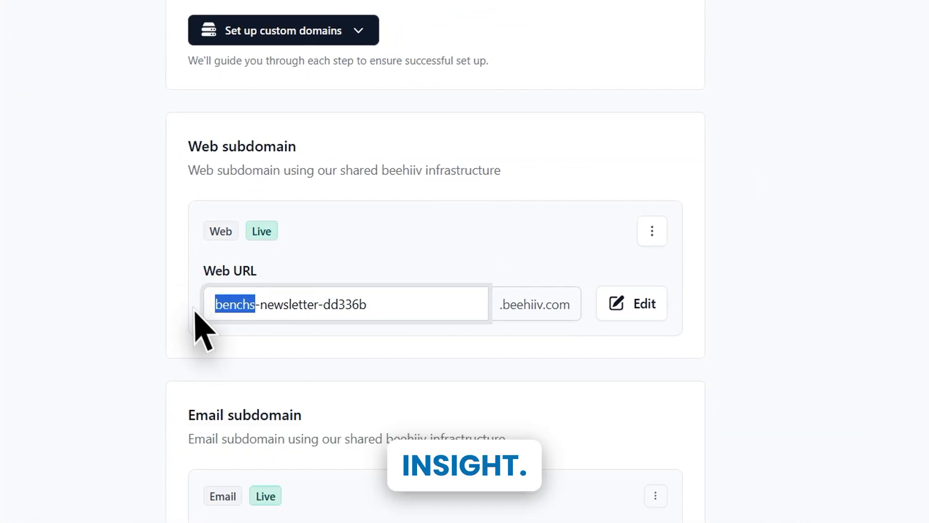
pyautogui.click(631, 304)
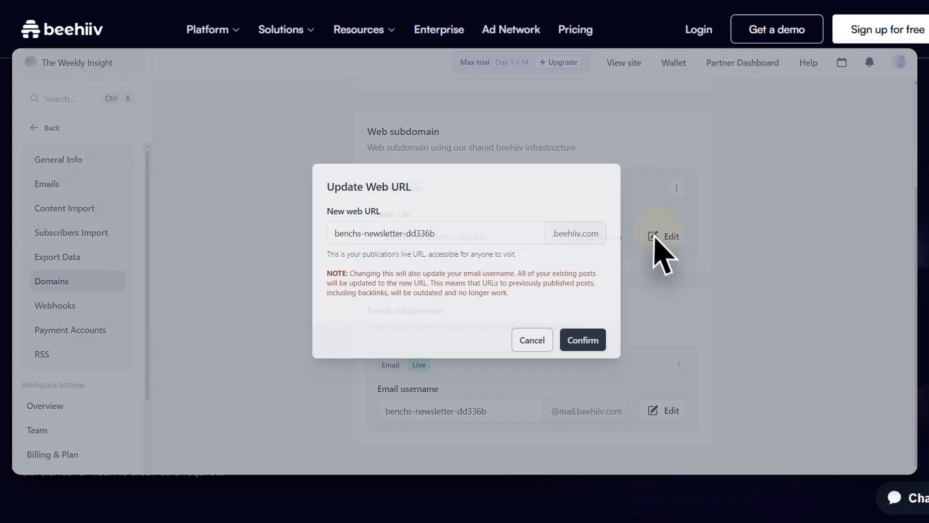
pyautogui.moveTo(412, 233); pyautogui.dragTo(315, 237)
pyautogui.write('t')
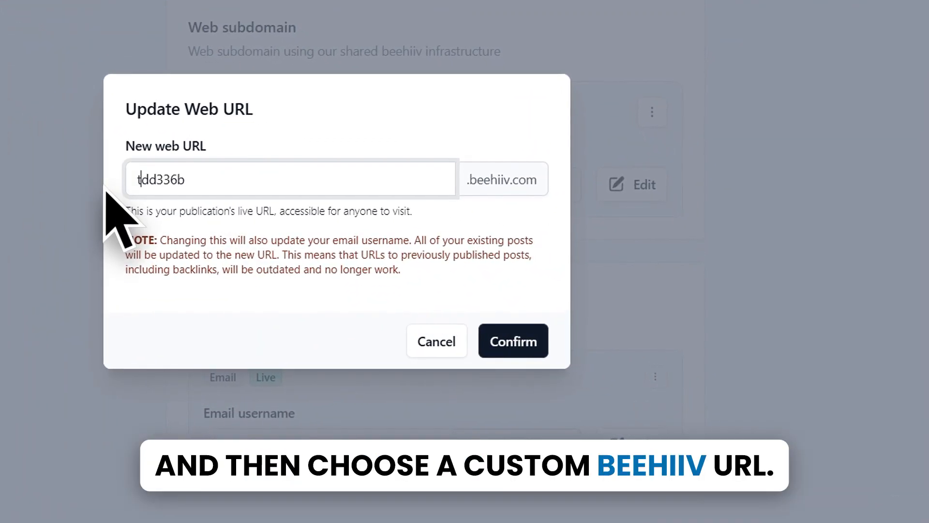
pyautogui.write('the week')
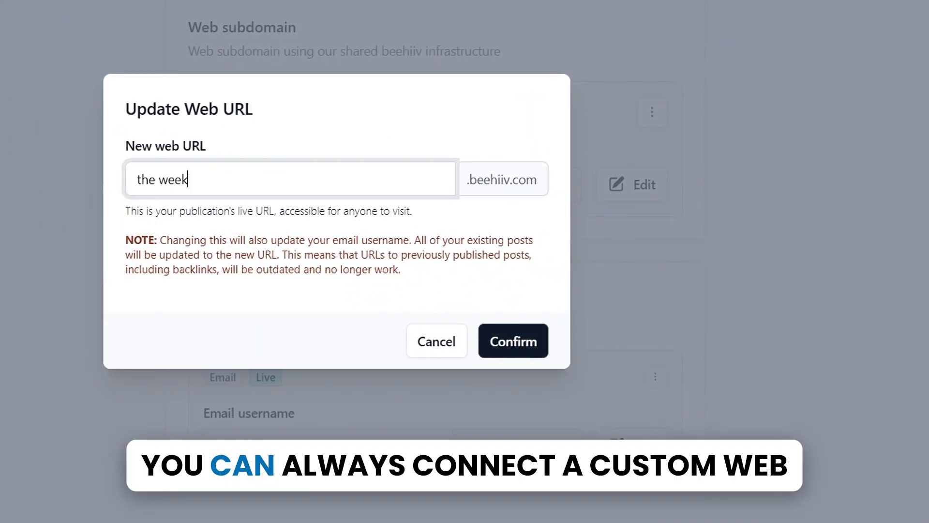
pyautogui.write('ly in')
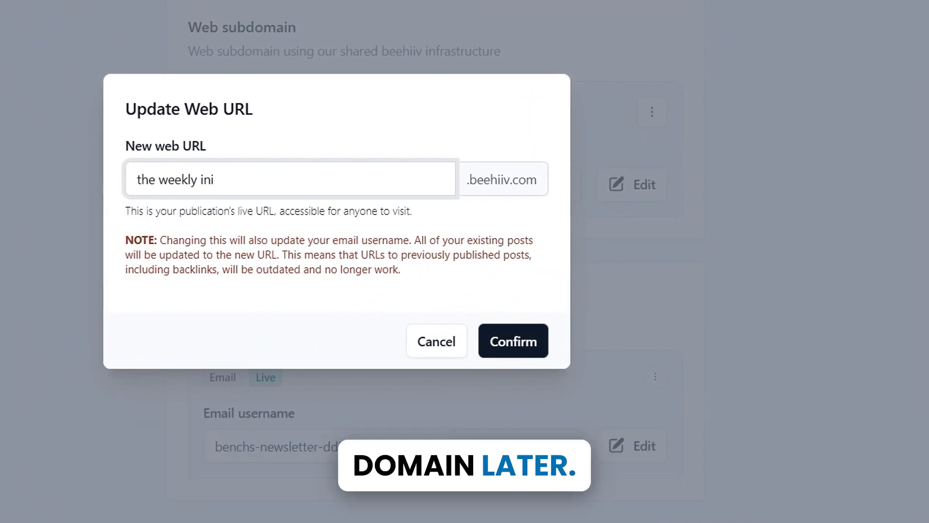
pyautogui.write('sight')
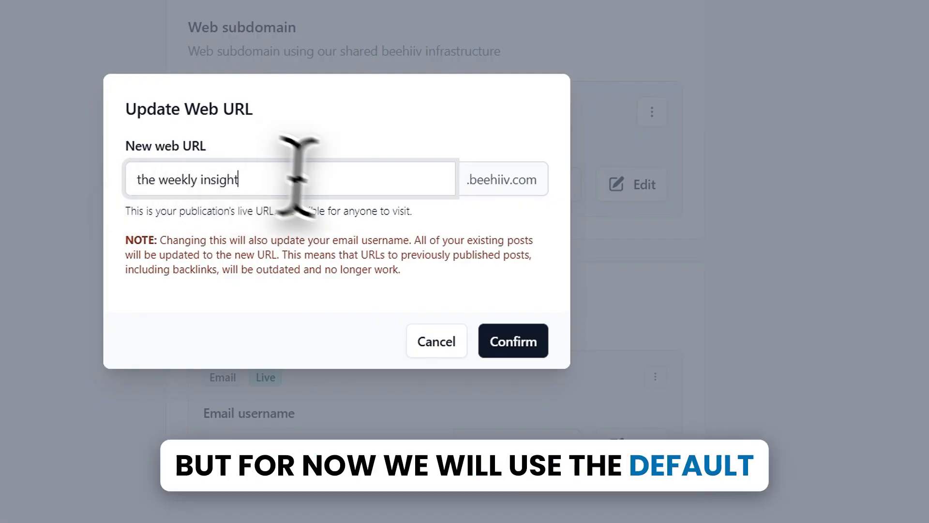
pyautogui.click(513, 341)
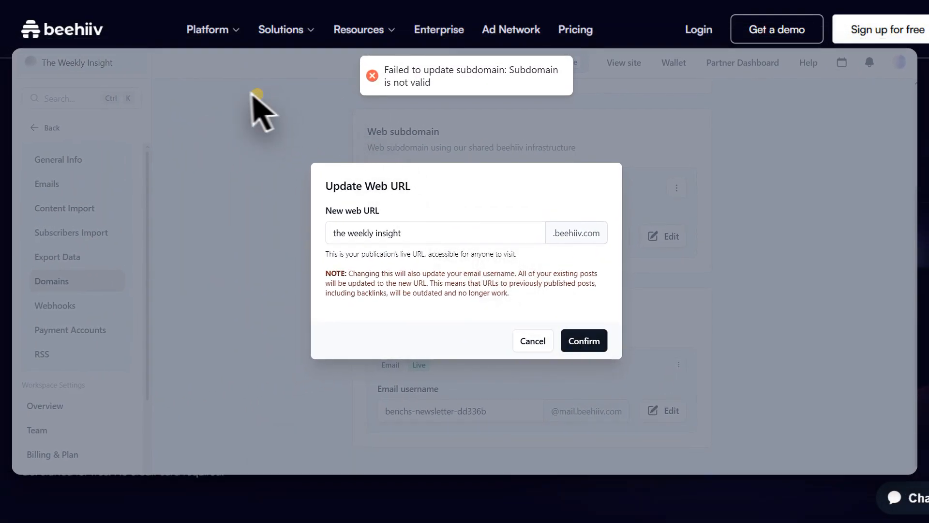
# - Replace the spaces in the new web URL with hyphens to read "the-weekly-insight" and confirm the update
pyautogui.click(345, 232)
pyautogui.press('BackSpace')
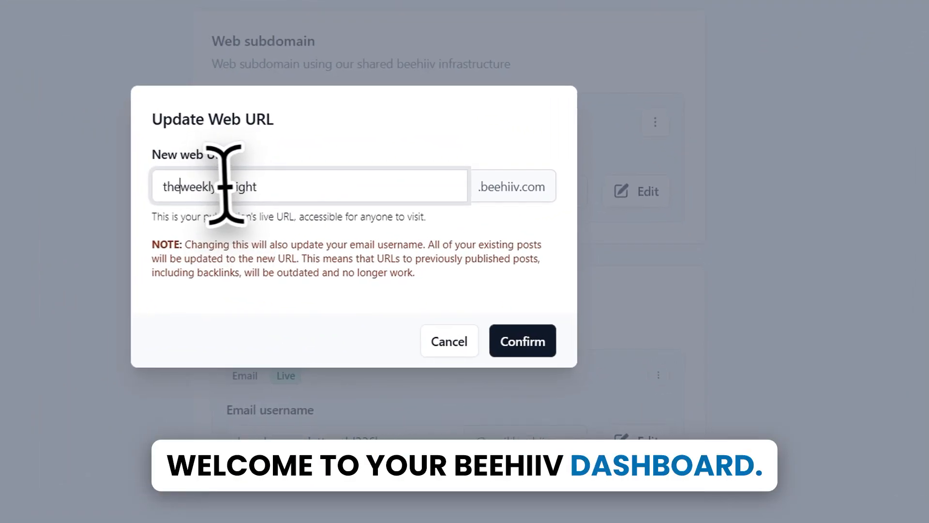
pyautogui.write('0')
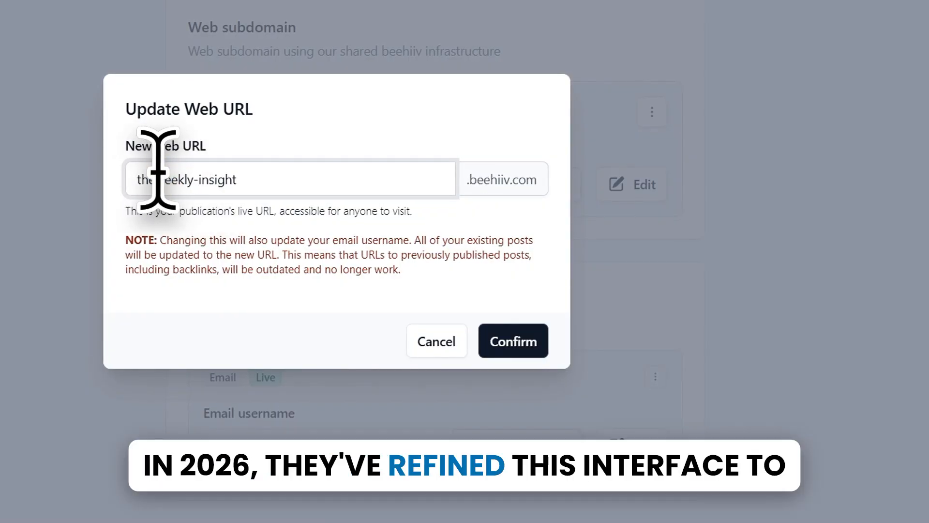
pyautogui.click(503, 339)
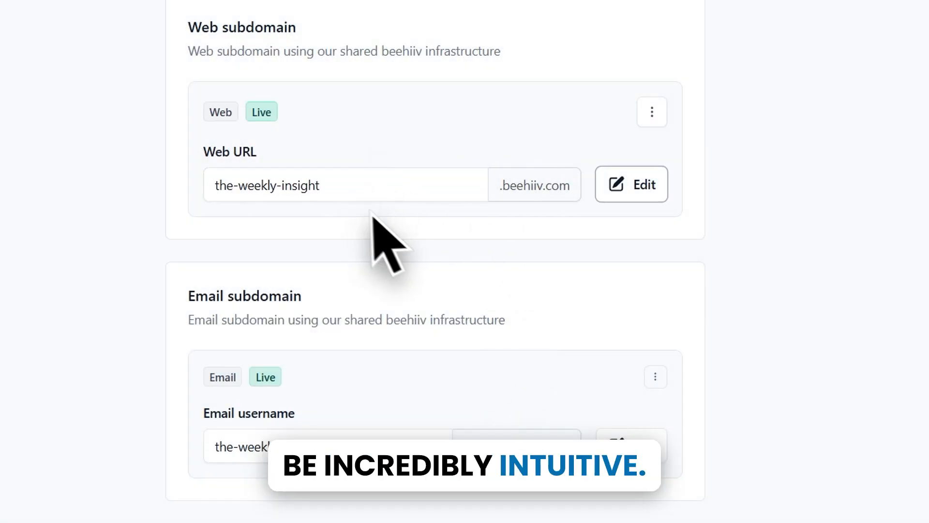
# - Leave the domain settings and return to the publication's main dashboard
pyautogui.scroll(4, 439, 334)
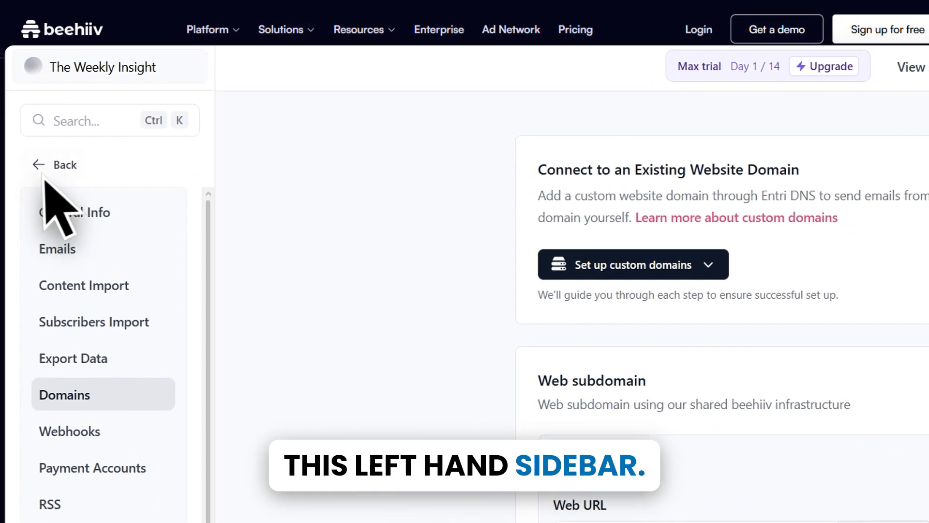
pyautogui.click(55, 168)
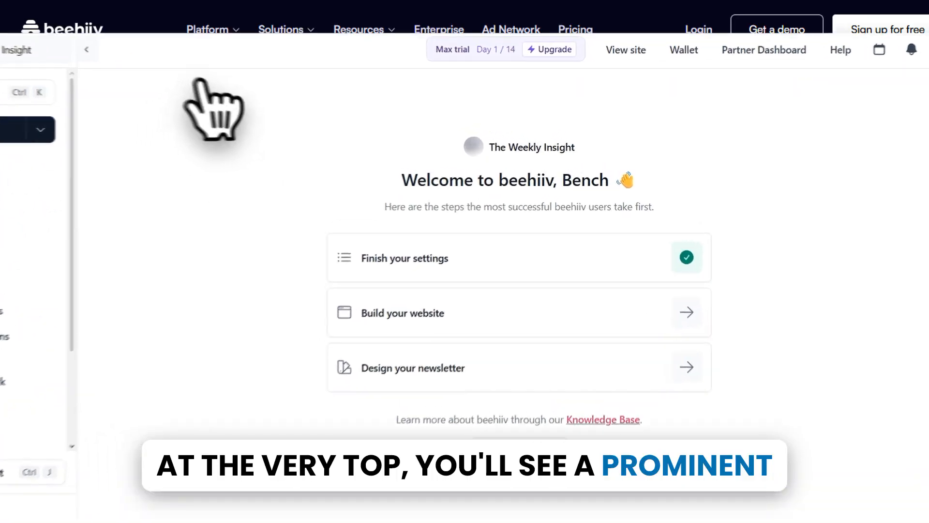
pyautogui.click(166, 173)
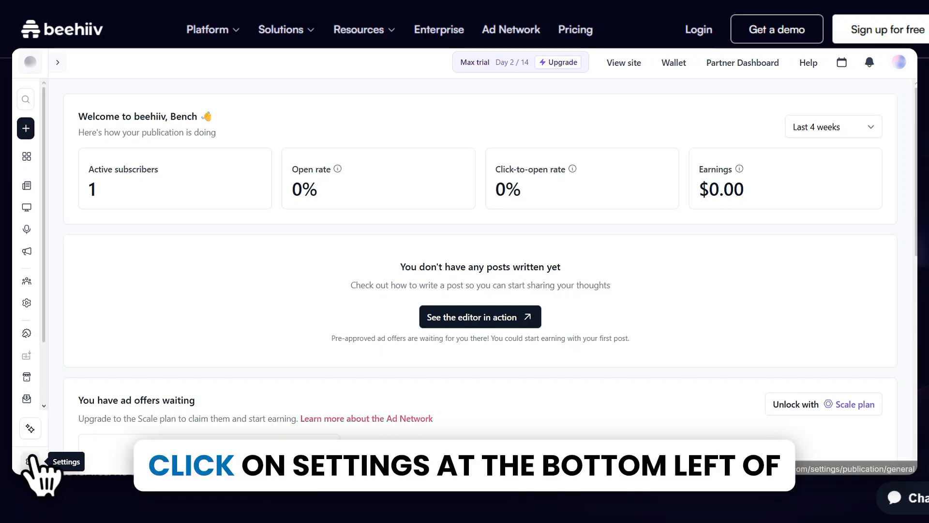
# - Open the publication's General Info settings and upload The Weekly Insight logo as both publication logo and default thumbnail preview
pyautogui.click(30, 462)
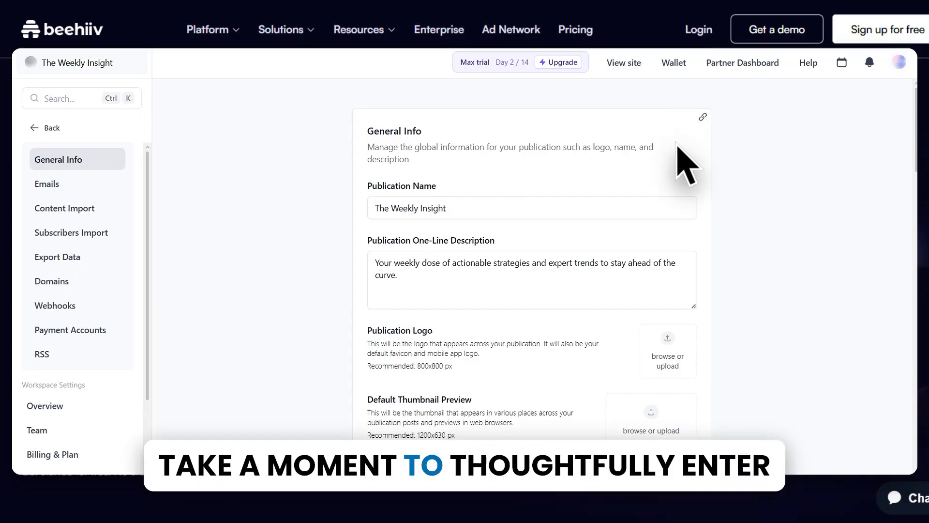
pyautogui.scroll(-1, 499, 247)
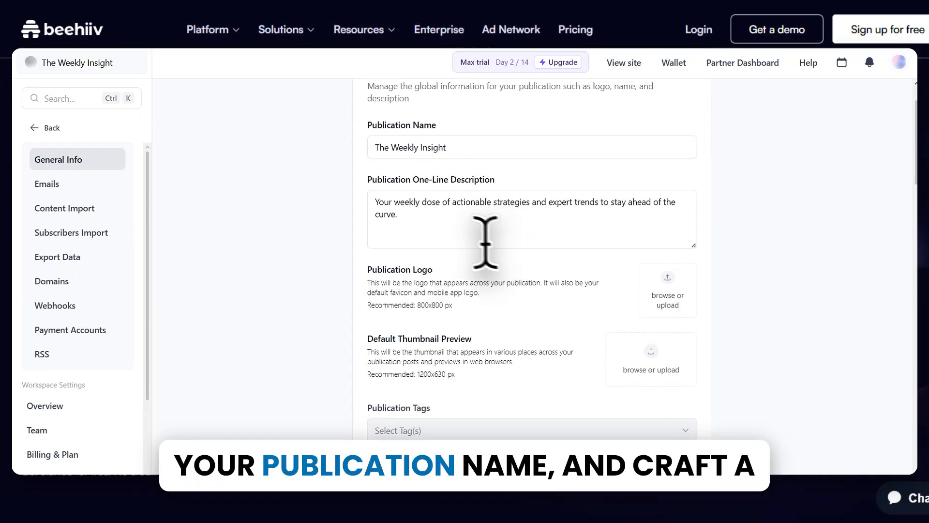
pyautogui.moveTo(372, 201); pyautogui.dragTo(437, 224)
pyautogui.click(424, 221)
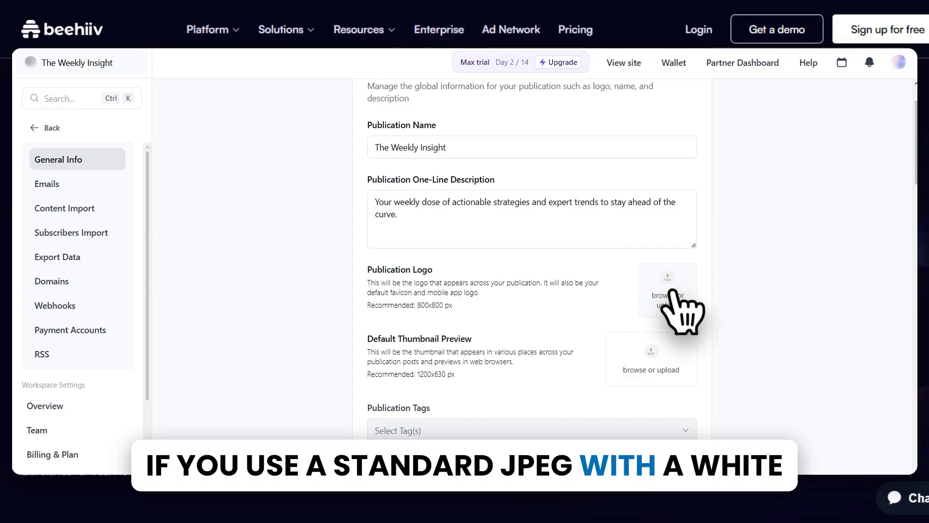
pyautogui.click(654, 275)
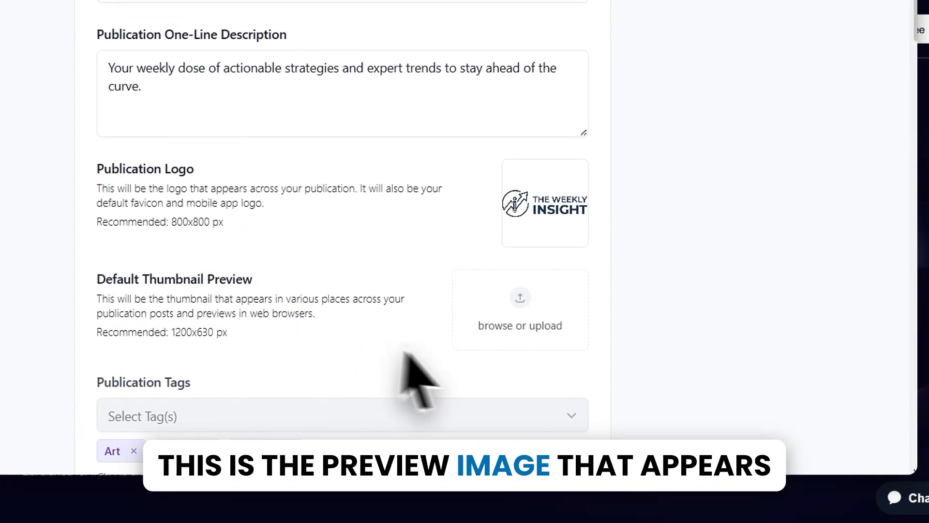
pyautogui.click(513, 330)
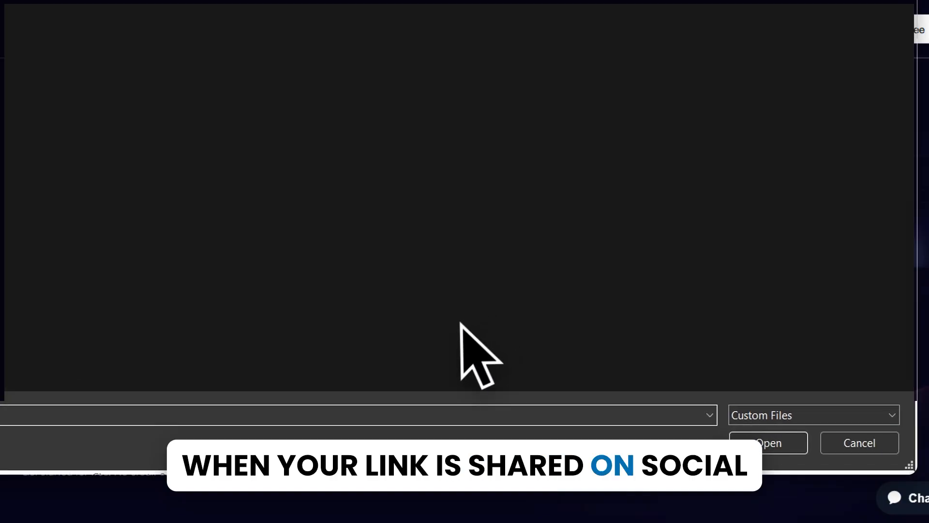
pyautogui.click(280, 259)
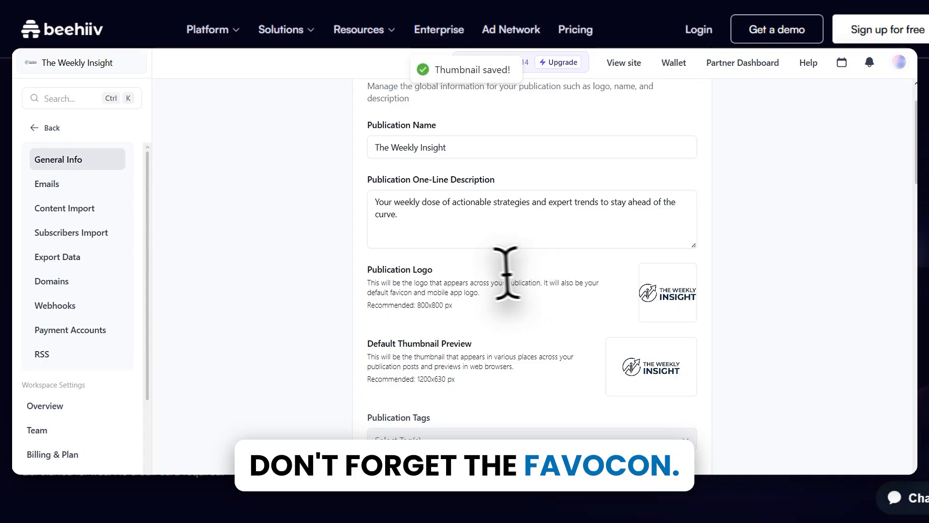
# - Review the remaining general settings, from publication tags, language and timezone through auto login and content access to UTM analytics and custom link parameters
pyautogui.scroll(-3, 458, 321)
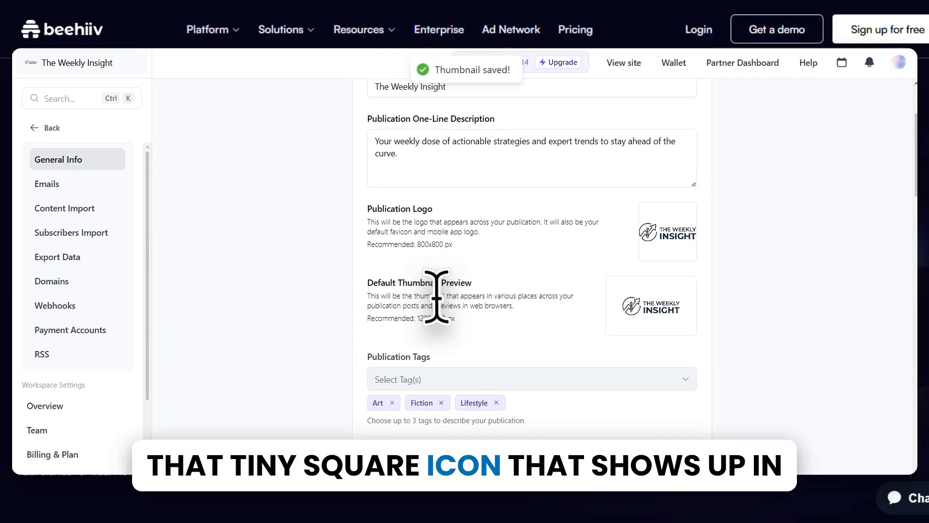
pyautogui.scroll(-1, 446, 311)
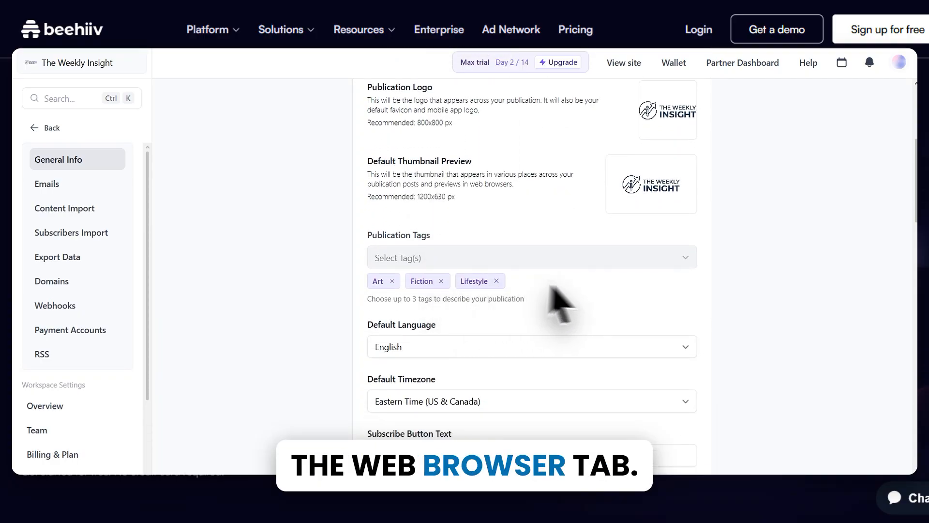
pyautogui.scroll(-1, 667, 338)
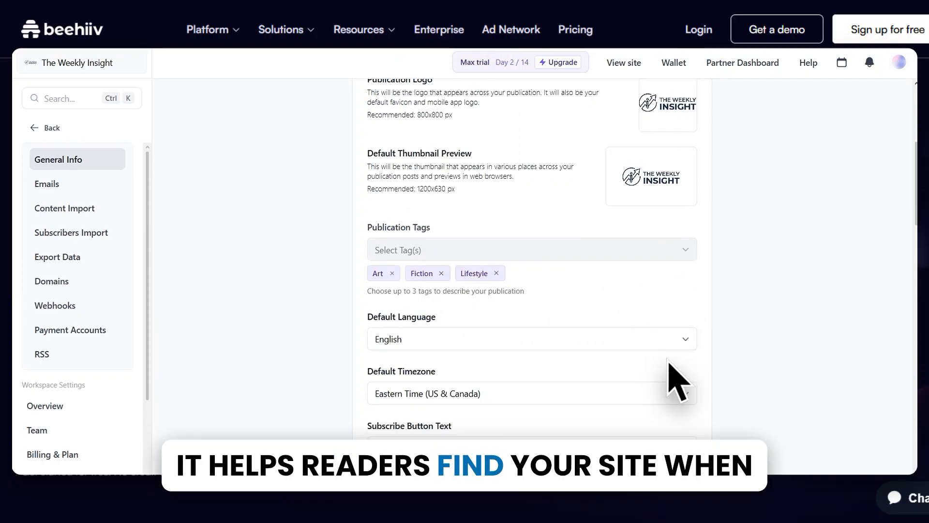
pyautogui.scroll(-1, 638, 387)
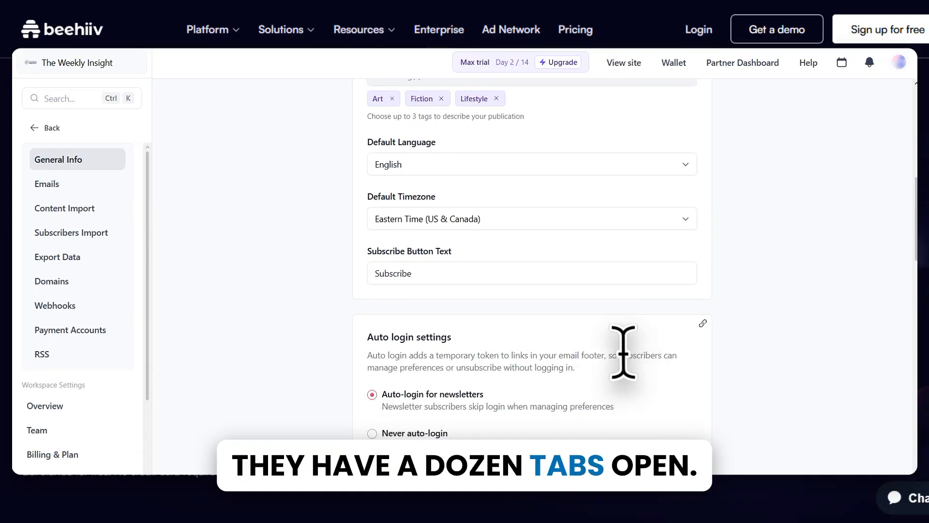
pyautogui.scroll(-1, 629, 359)
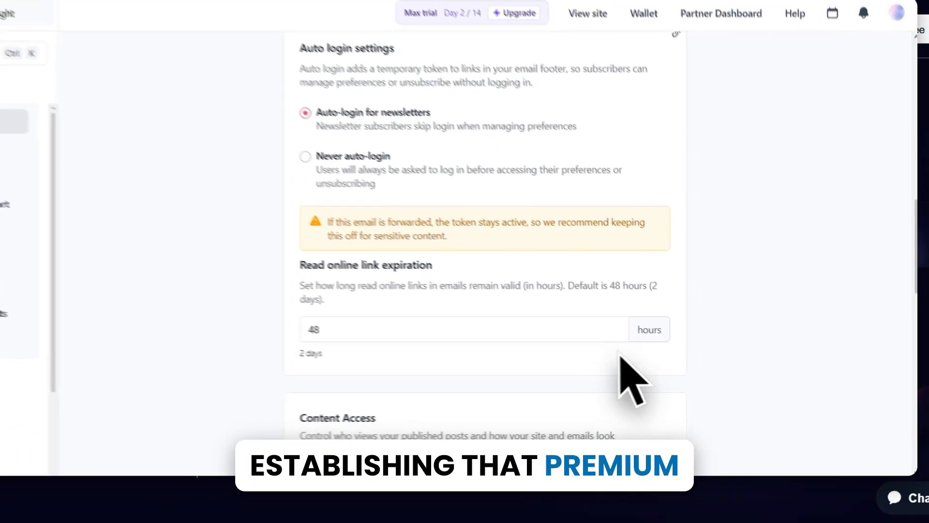
pyautogui.scroll(-1, 528, 310)
pyautogui.scroll(-1, 663, 296)
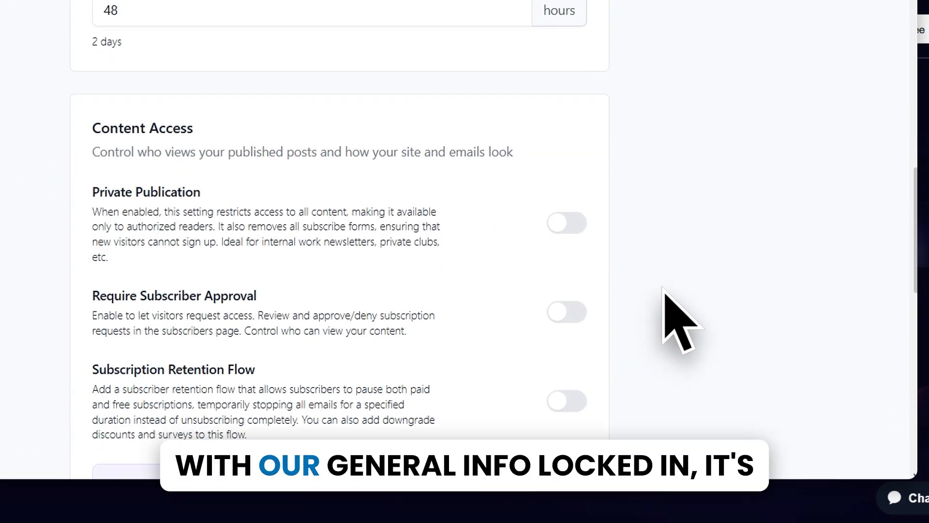
pyautogui.scroll(-2, 664, 288)
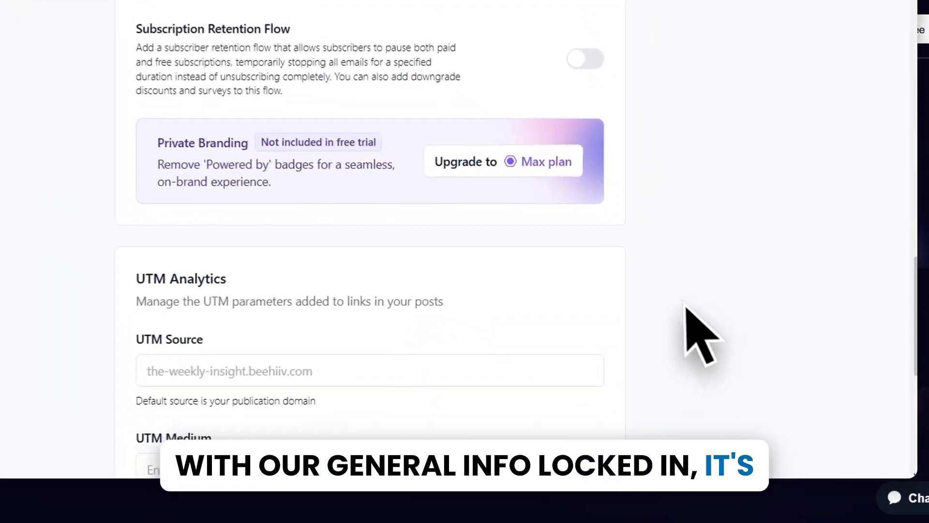
pyautogui.scroll(-7, 684, 302)
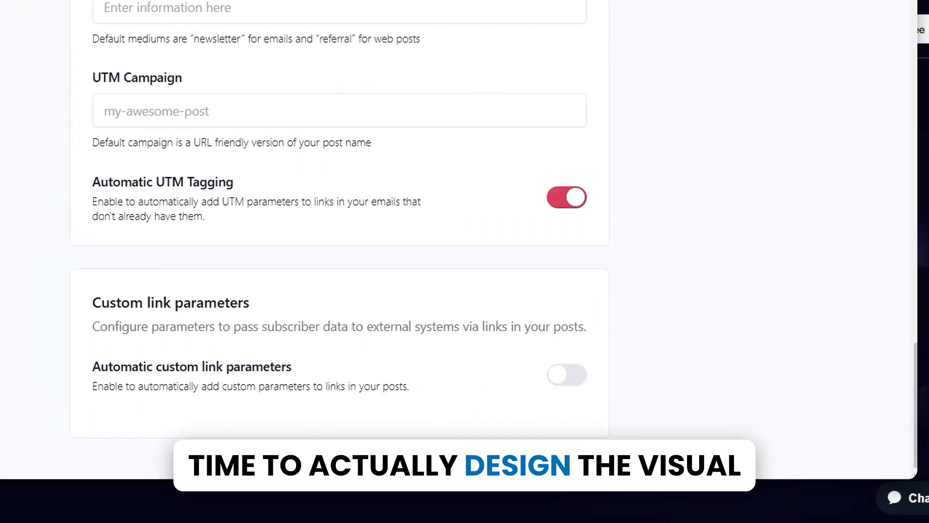
pyautogui.scroll(15, 678, 319)
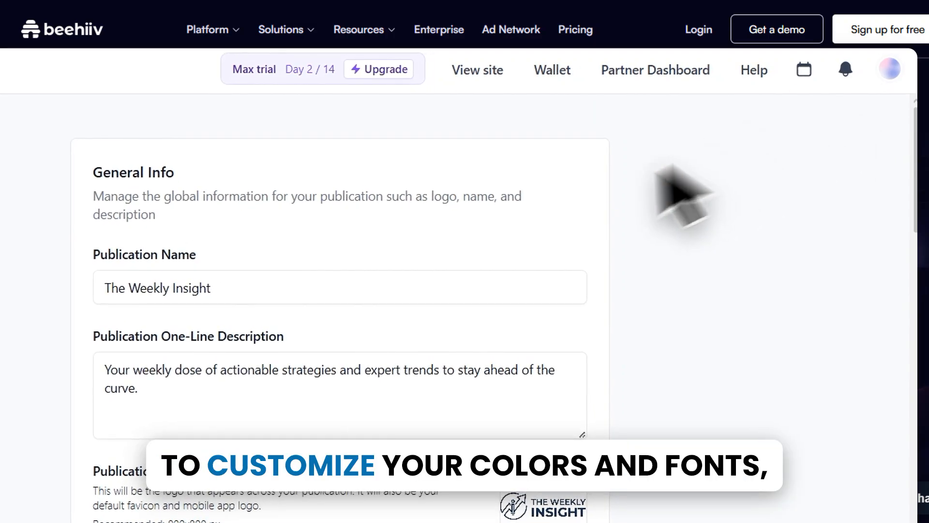
pyautogui.scroll(-14, 338, 290)
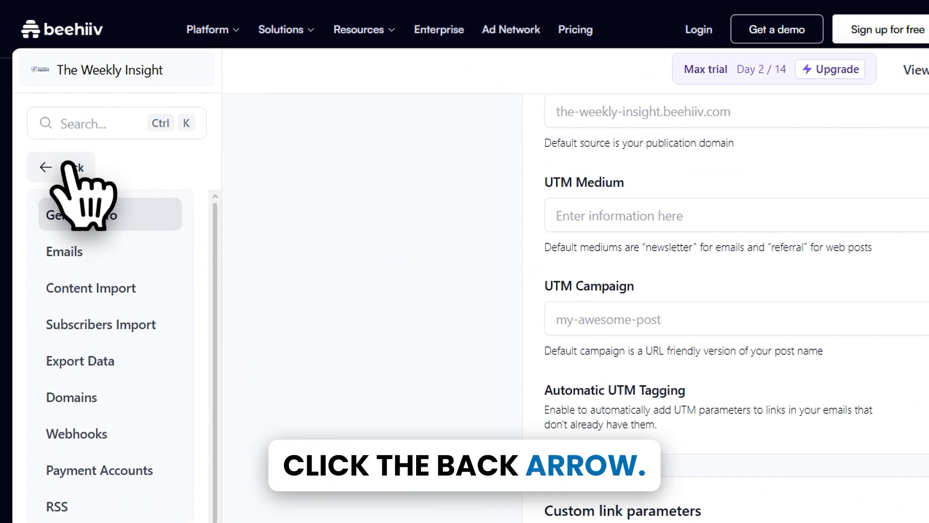
# - Leave the publication settings and open the website overview to examine its analytics, resources and items needing attention
pyautogui.click(65, 165)
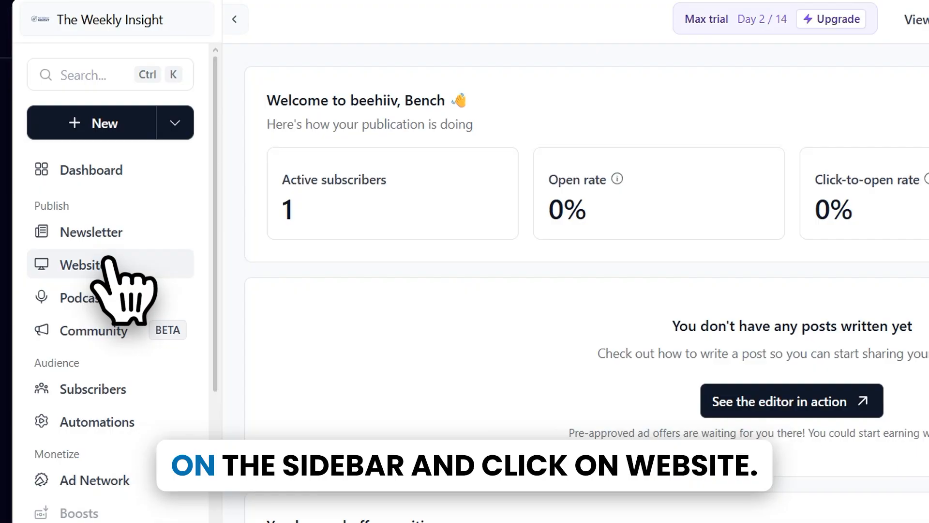
pyautogui.click(107, 261)
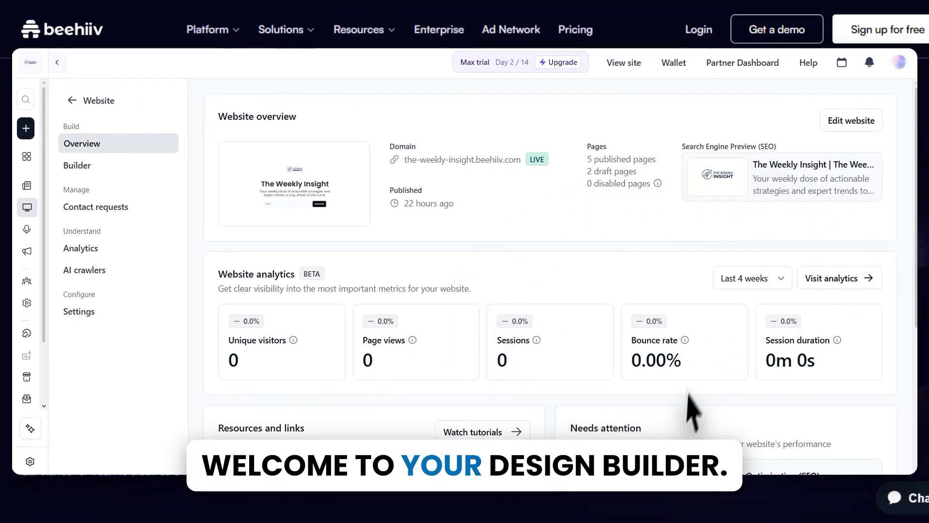
pyautogui.scroll(-5, 737, 319)
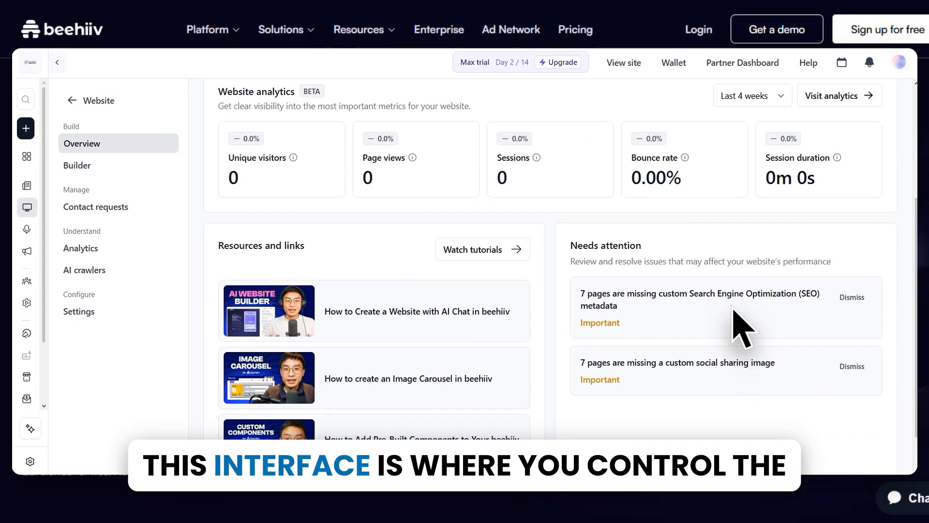
pyautogui.scroll(5, 738, 385)
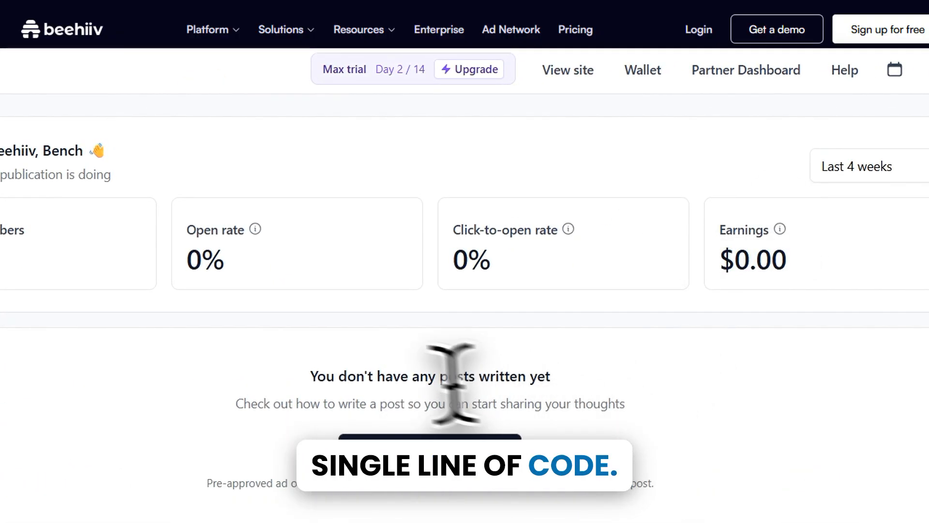
# - Select News site as the purpose in the website setup wizard
pyautogui.scroll(-2, 506, 270)
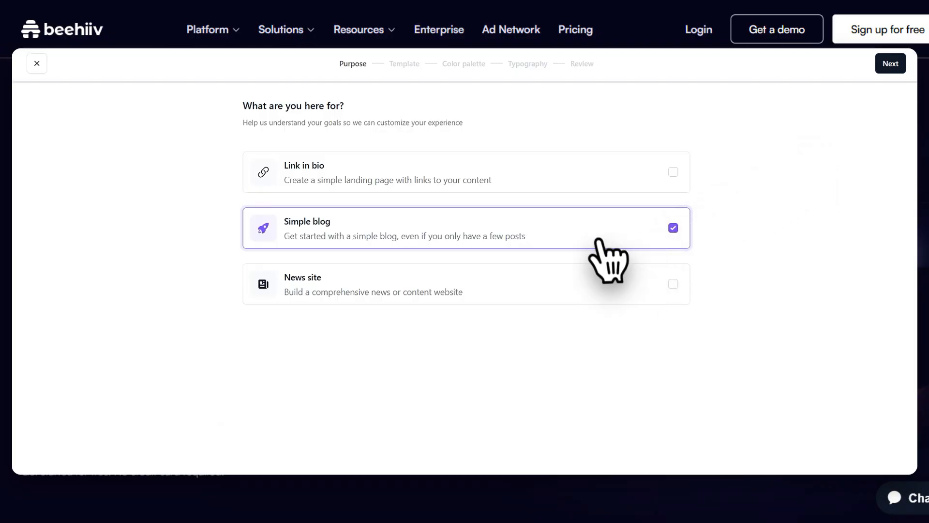
pyautogui.click(578, 271)
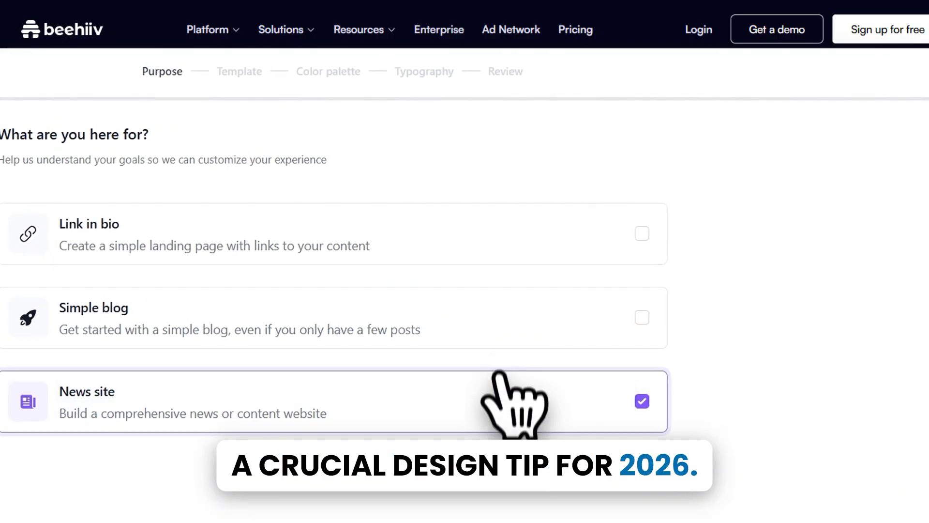
# - Compare the Link in bio option, choose Simple blog as the website's purpose and continue to the template selection
pyautogui.click(498, 329)
pyautogui.click(501, 254)
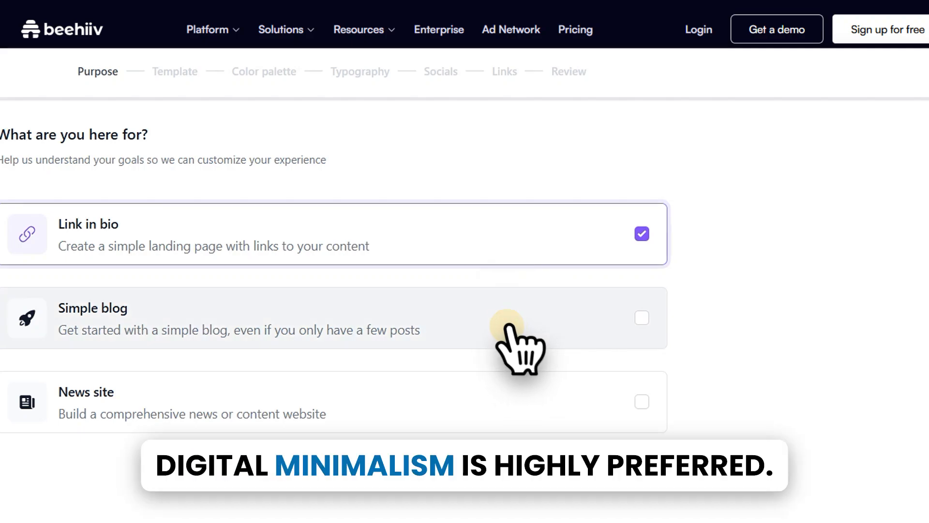
pyautogui.click(507, 325)
pyautogui.click(875, 78)
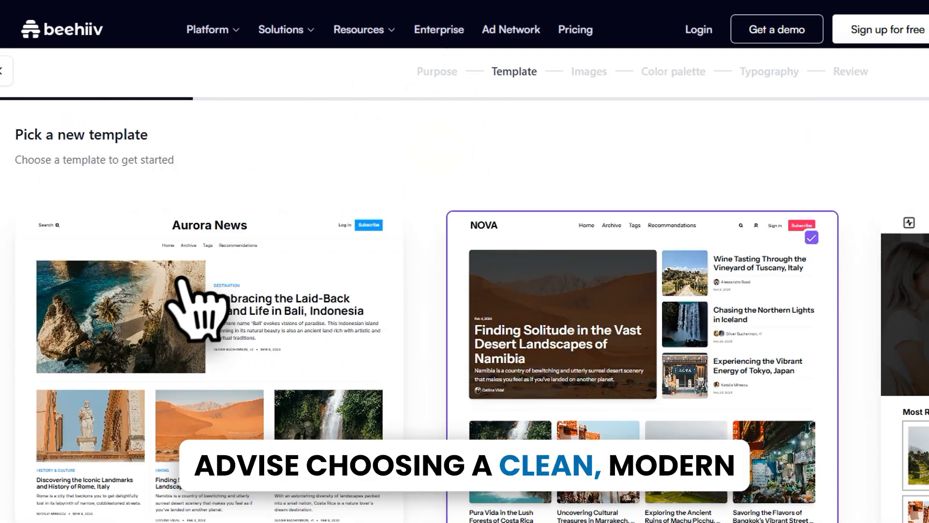
# - Apply the all-Inter font combination preset to the NOVA template's typography and check it down the page preview
pyautogui.click(773, 70)
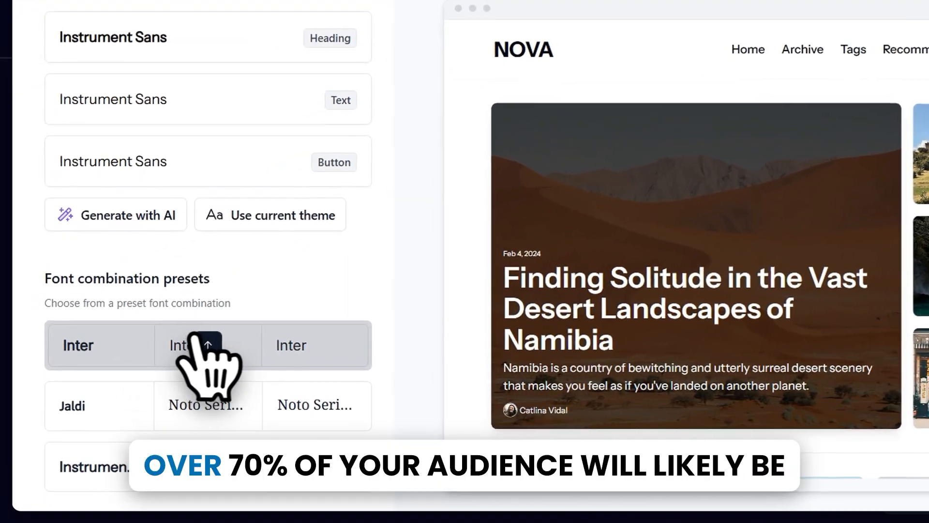
pyautogui.click(145, 361)
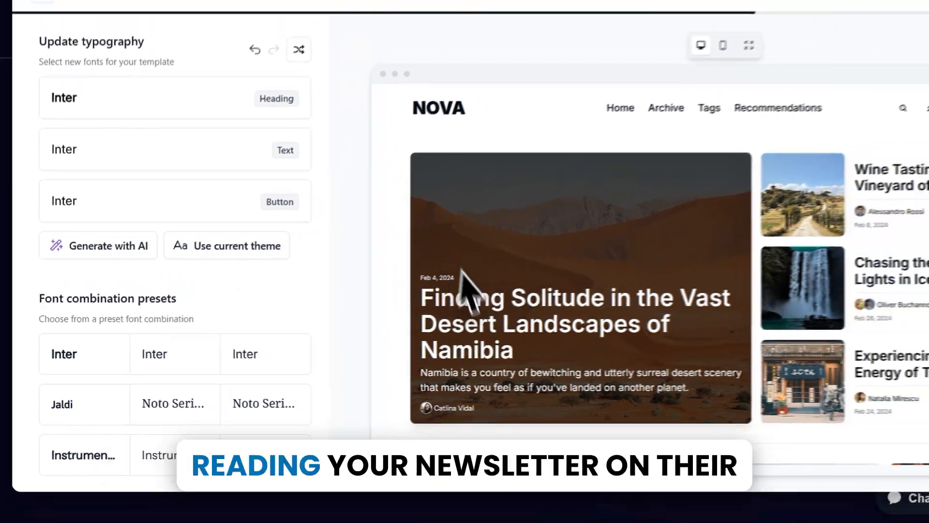
pyautogui.scroll(-8, 726, 368)
pyautogui.scroll(-10, 689, 366)
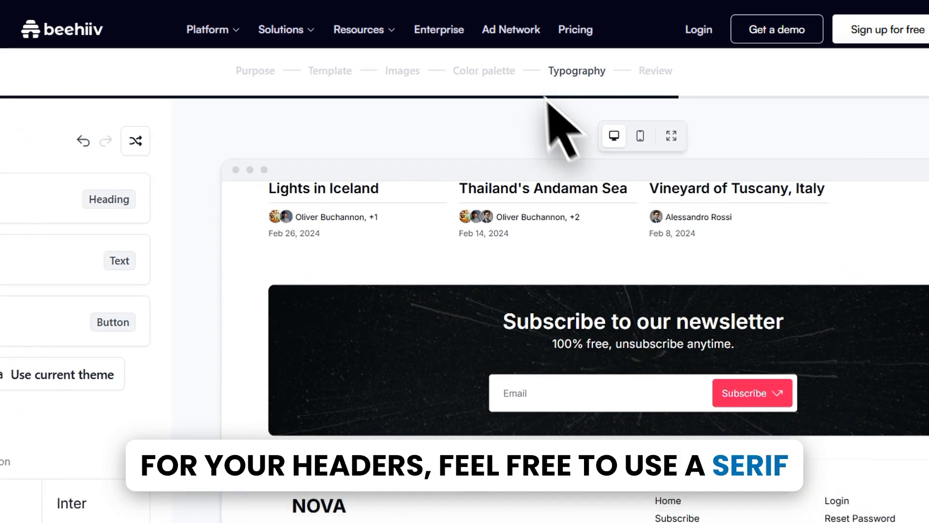
# - Apply the preset with the blue primary color to the template's color palette
pyautogui.click(463, 67)
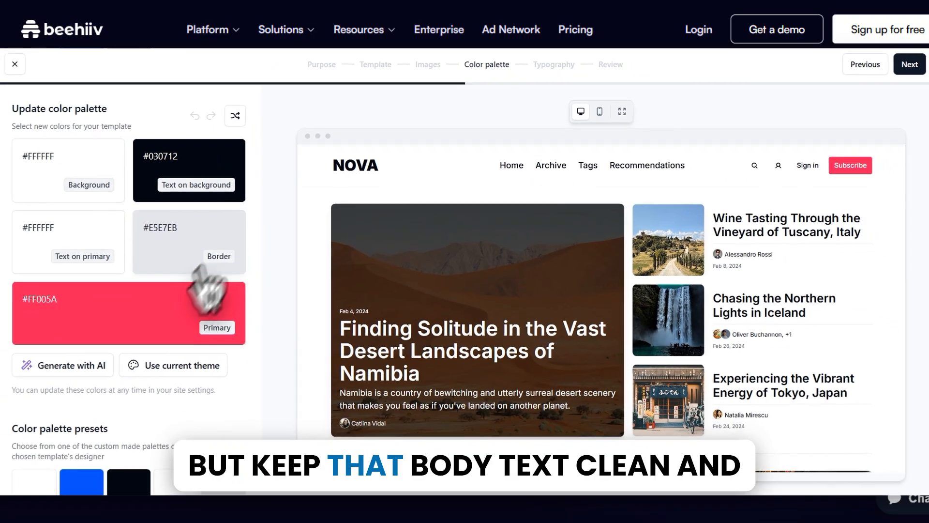
pyautogui.scroll(-2, 133, 319)
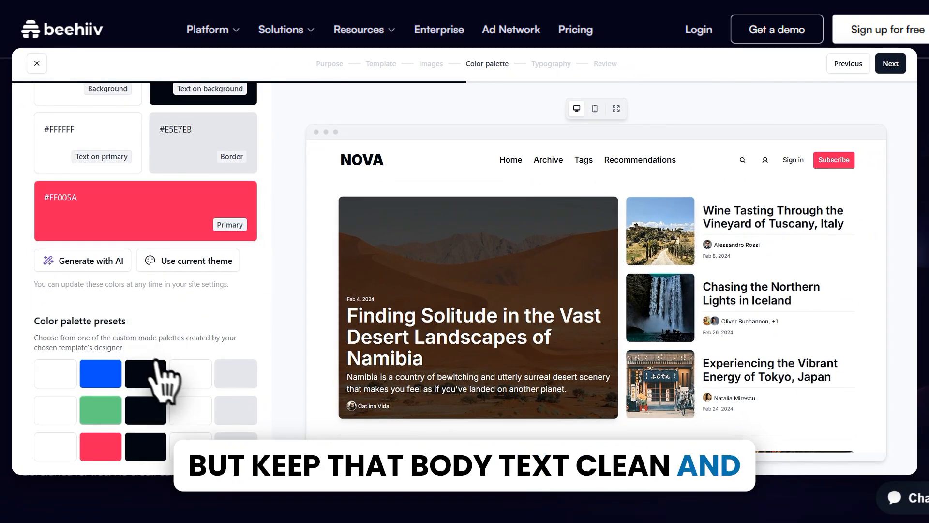
pyautogui.moveTo(150, 372)
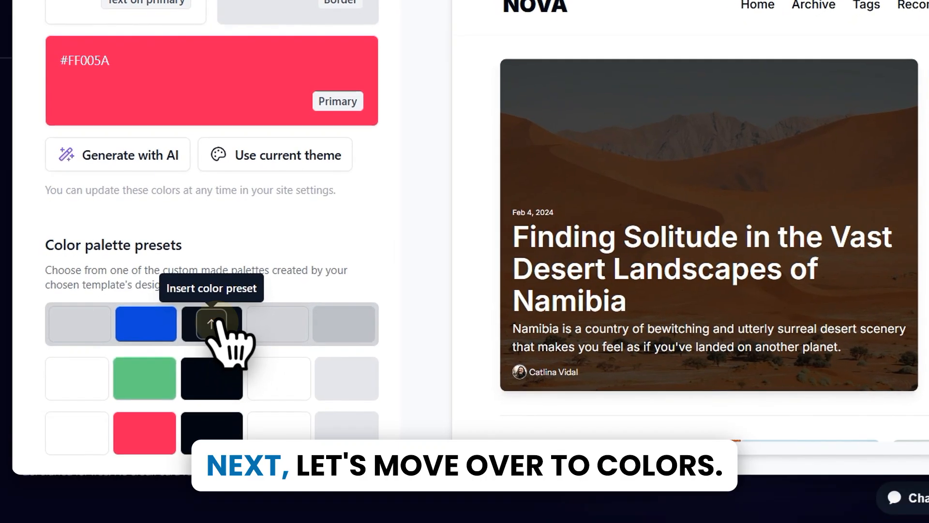
pyautogui.click(211, 323)
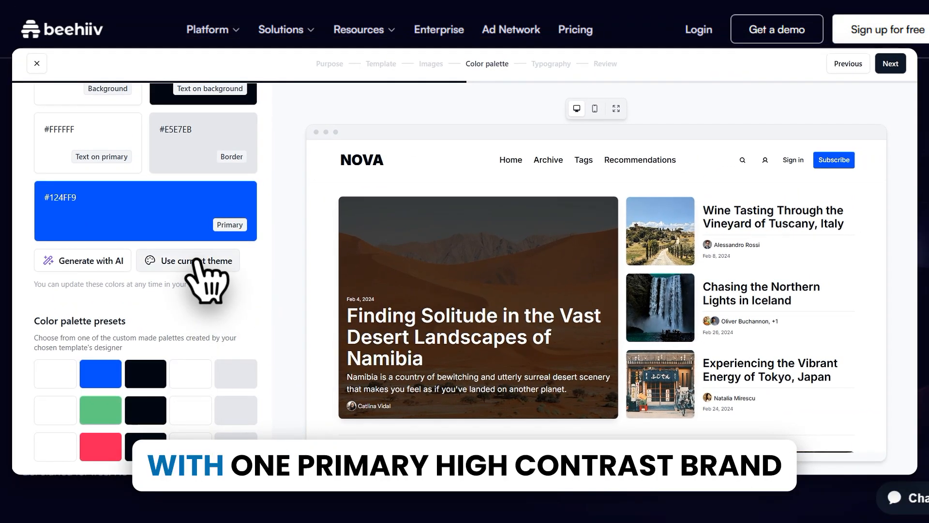
# - Change the palette's primary color to the dark navy blue #2D4482
pyautogui.scroll(1, 147, 259)
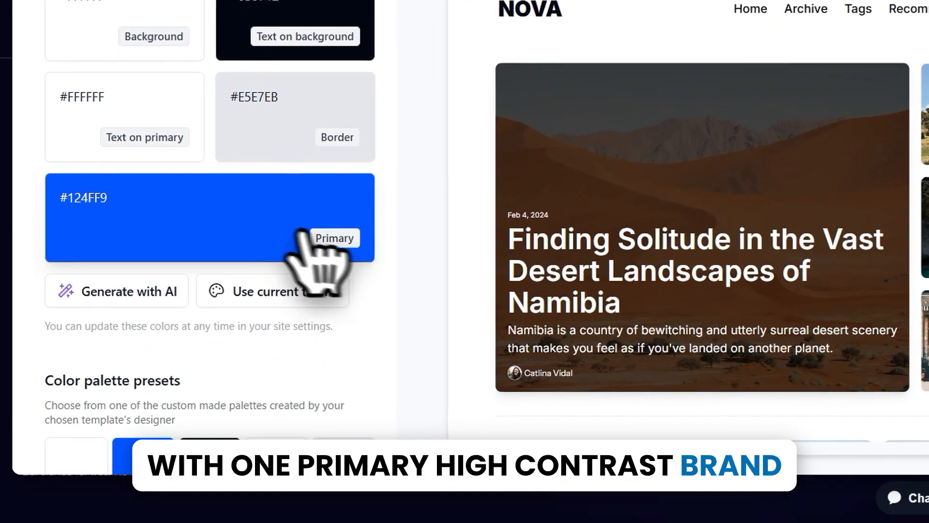
pyautogui.click(154, 252)
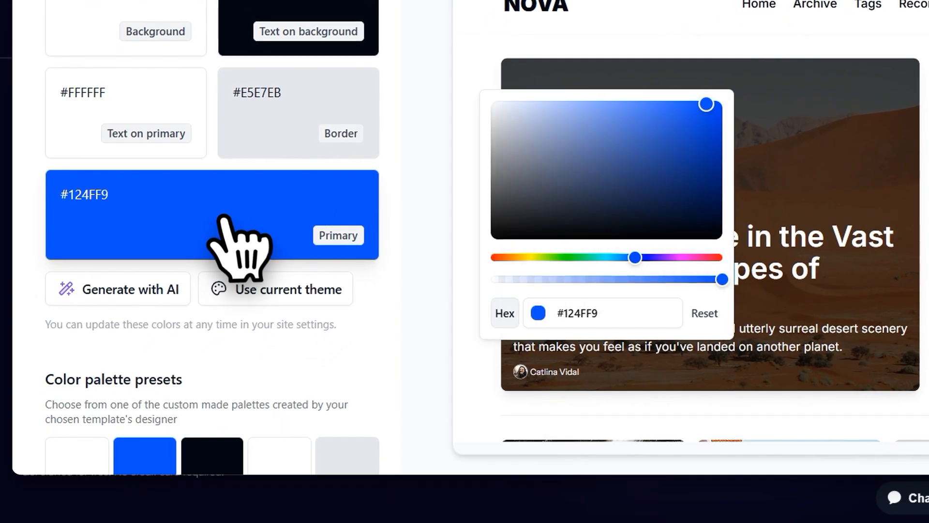
pyautogui.click(636, 168)
pyautogui.moveTo(632, 135); pyautogui.dragTo(631, 140)
pyautogui.scroll(-3, 238, 291)
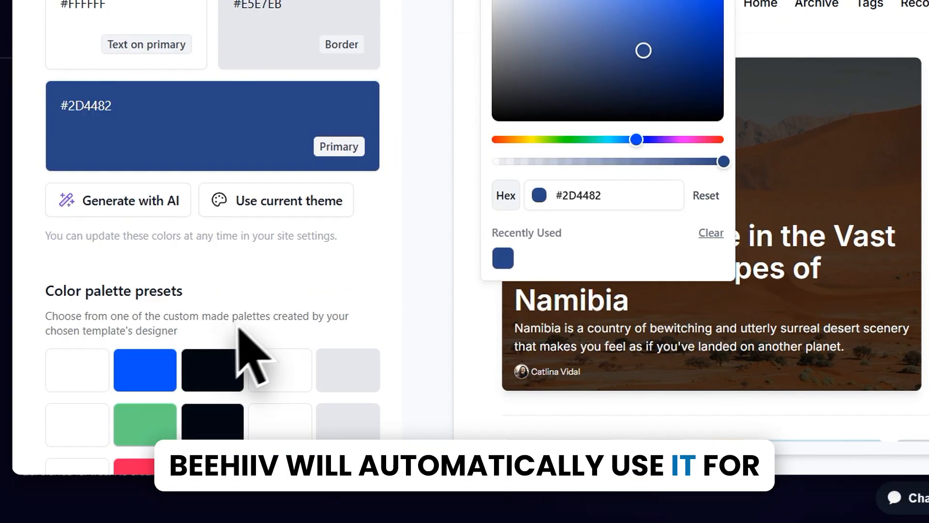
pyautogui.click(373, 202)
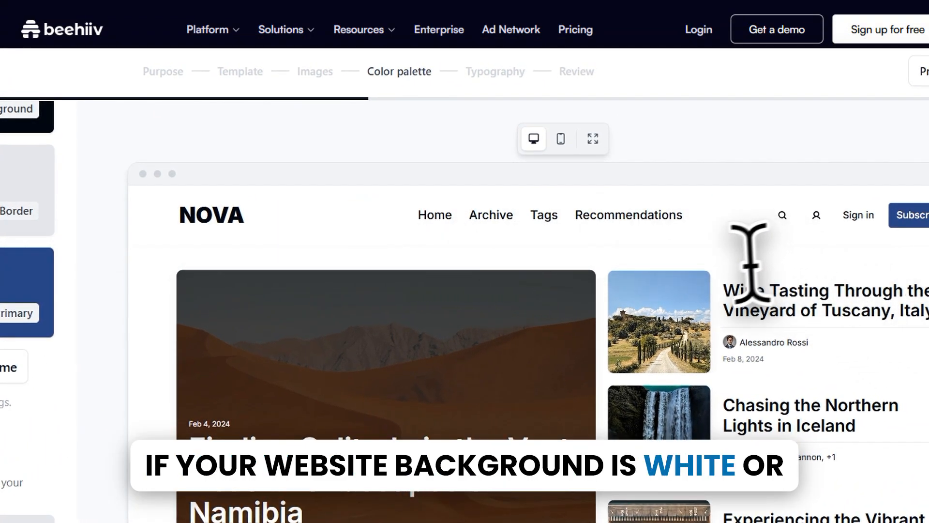
# - Examine the navy palette in the desktop preview, from the header's subscribe button to the newsletter signup and footer
pyautogui.scroll(-10, 857, 393)
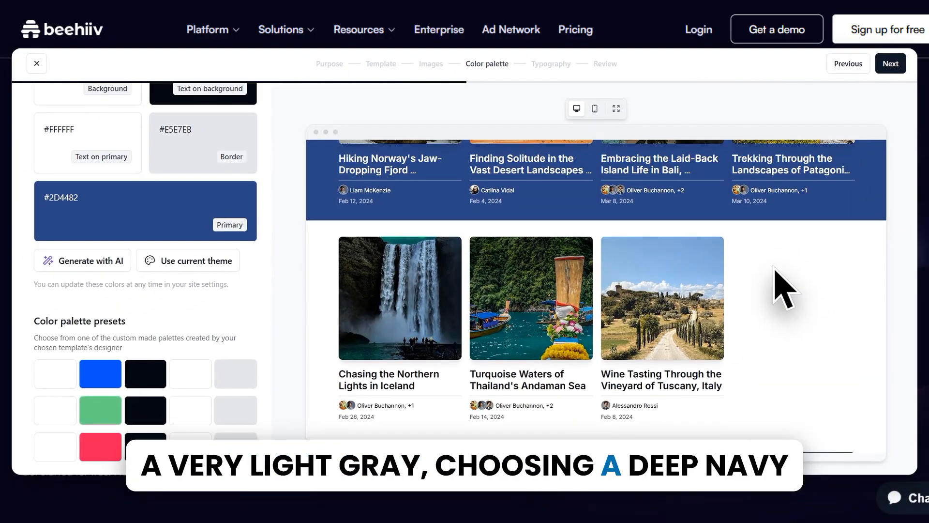
pyautogui.scroll(-5, 767, 267)
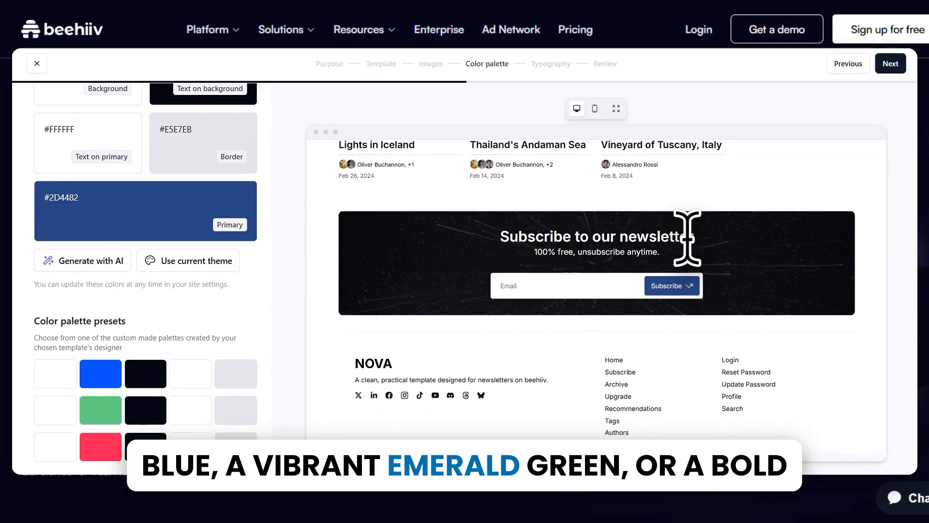
pyautogui.scroll(15, 629, 184)
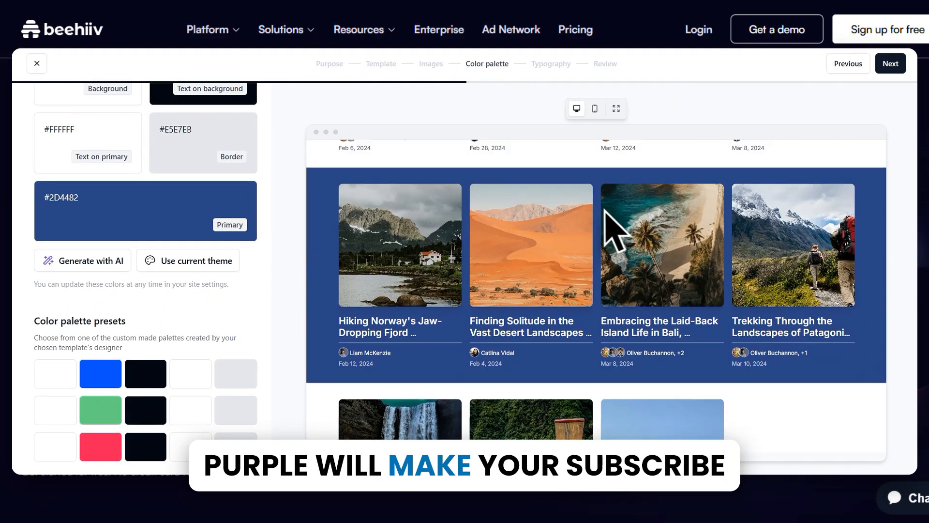
pyautogui.scroll(2, 576, 208)
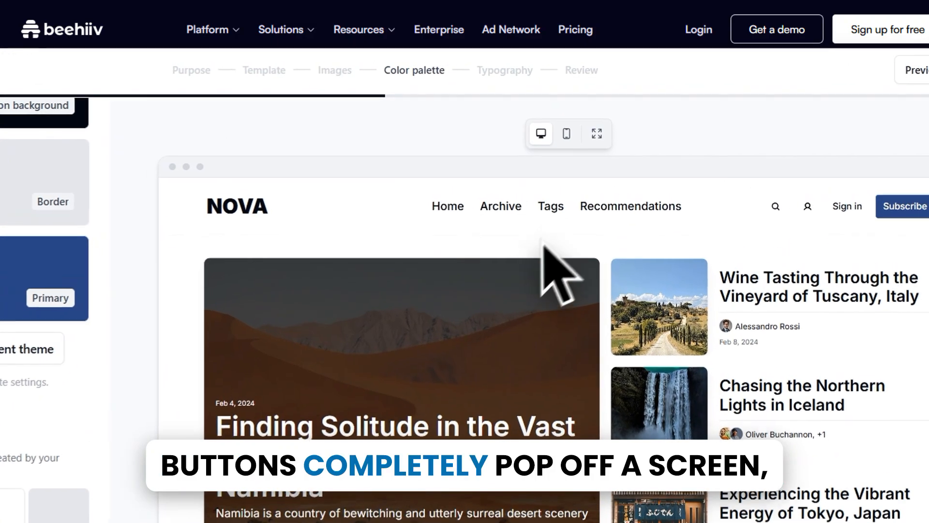
# - Preview the NOVA template in its mobile layout and examine the navy palette down to the footer
pyautogui.click(595, 108)
pyautogui.scroll(-10, 635, 320)
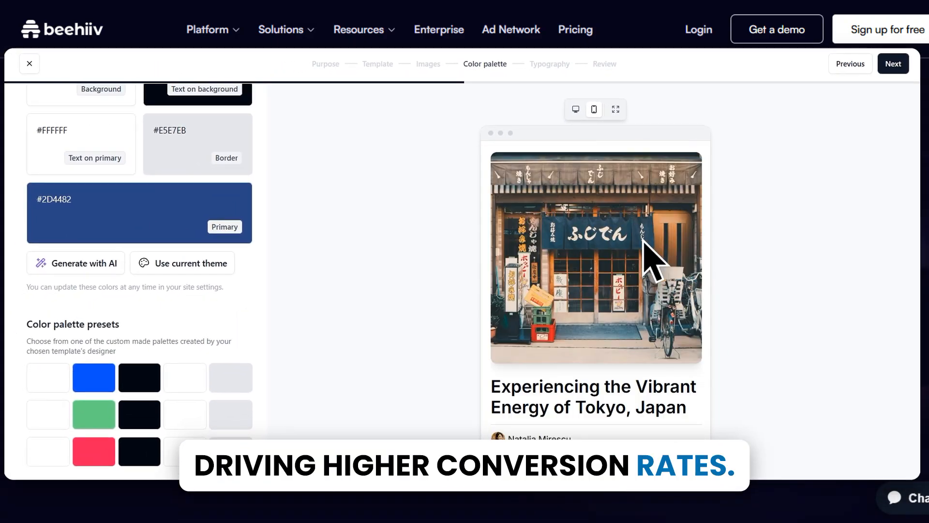
pyautogui.scroll(-5, 655, 261)
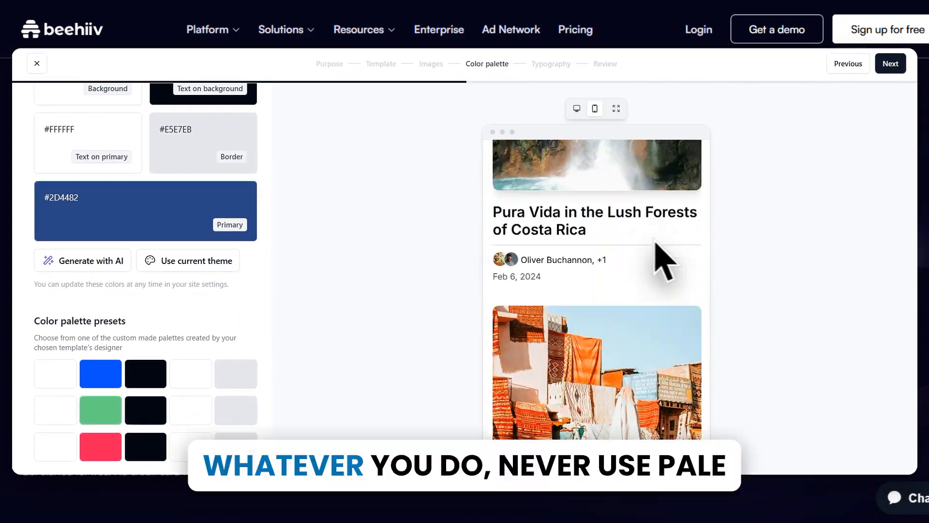
pyautogui.scroll(2, 160, 347)
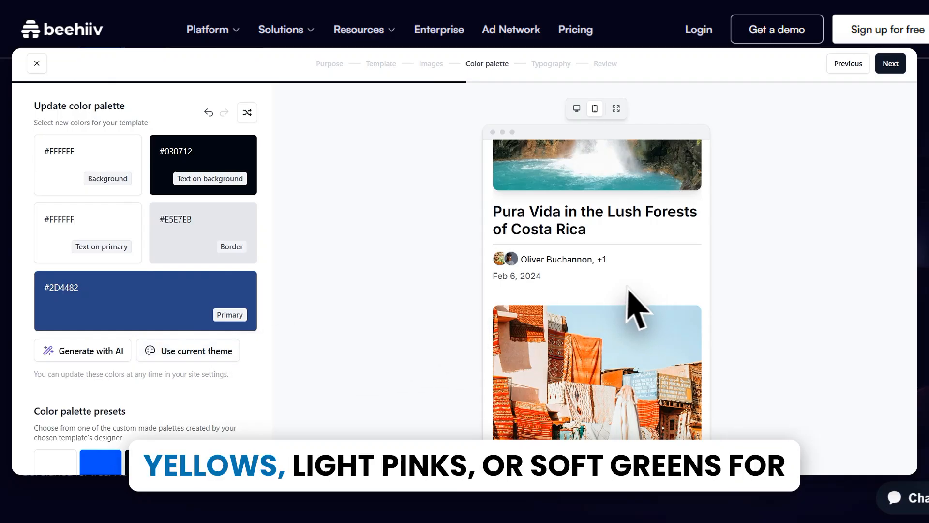
pyautogui.scroll(-5, 624, 307)
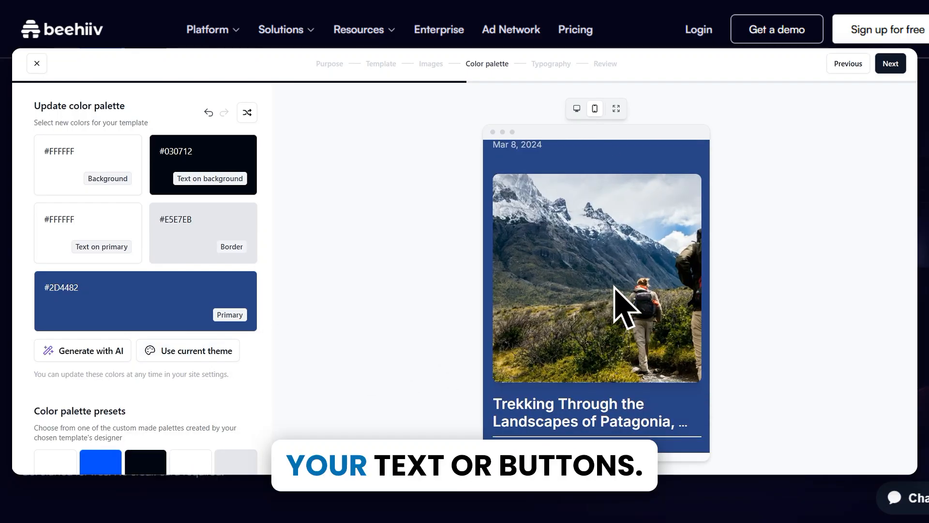
pyautogui.scroll(-15, 634, 385)
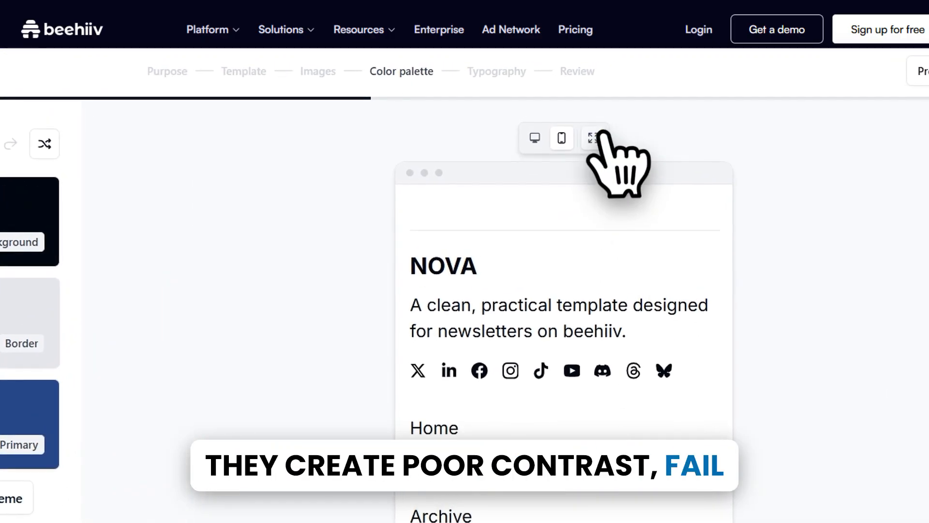
# - Inspect the site in the enlarged preview, first in the desktop layout and again in the mobile layout
pyautogui.click(599, 136)
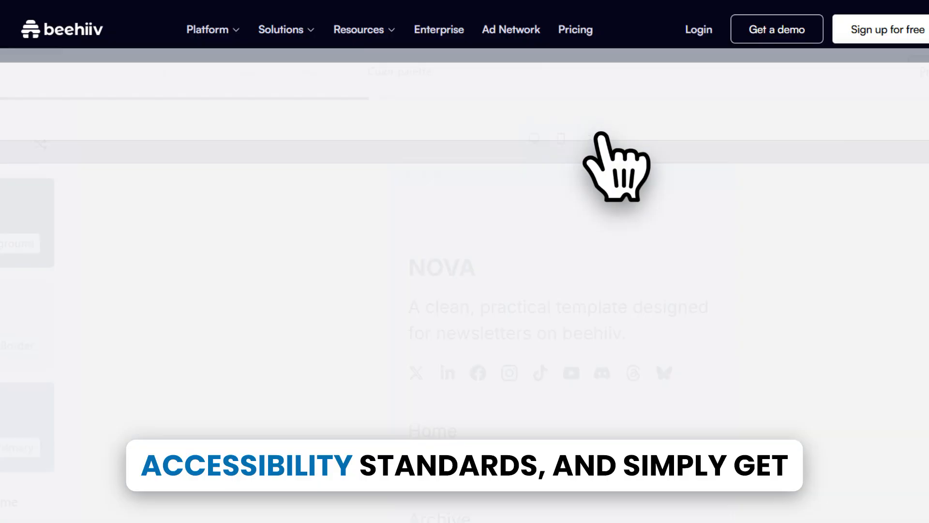
pyautogui.scroll(-15, 651, 382)
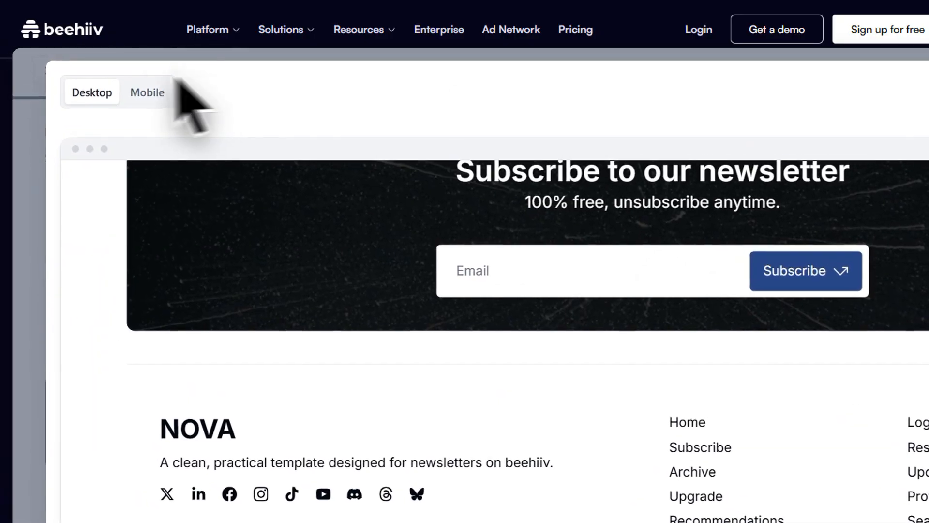
pyautogui.click(153, 96)
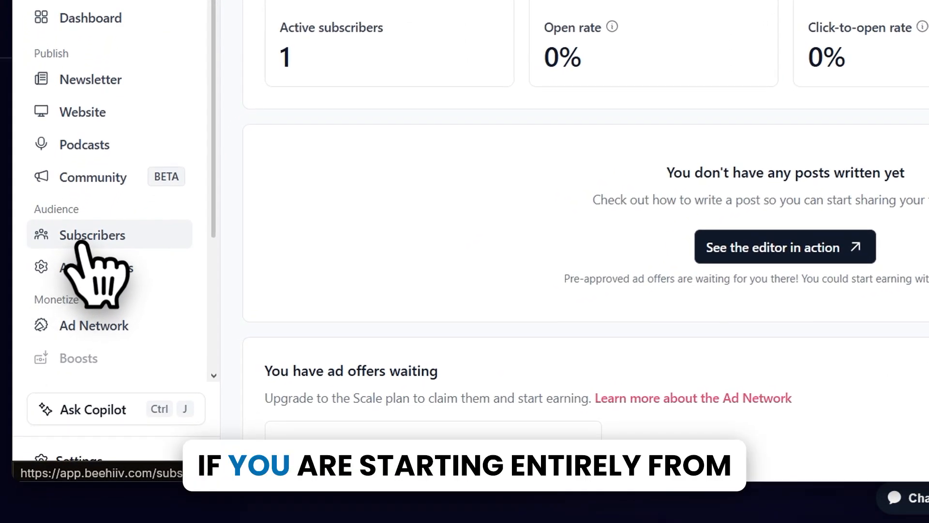
# - Review the publication's subscriber area, covering all subscribers, newsletter lists and segments
pyautogui.click(83, 237)
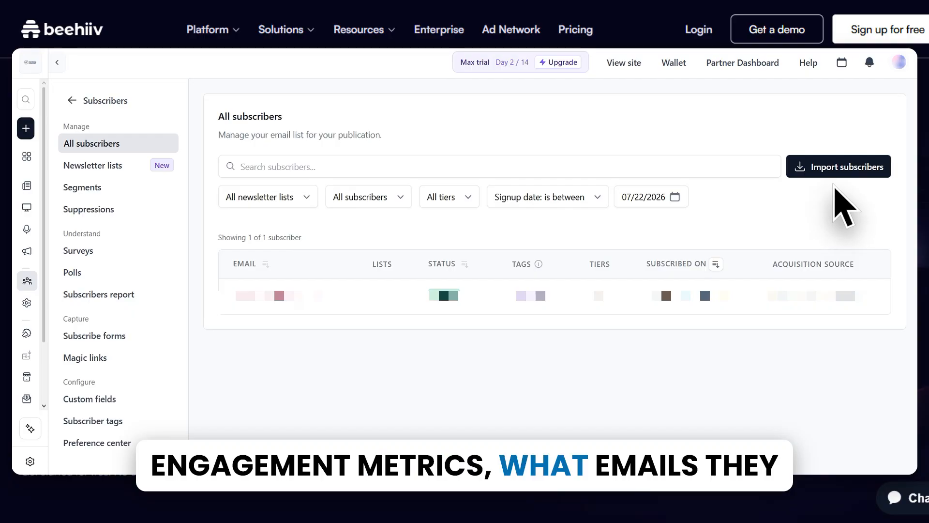
pyautogui.click(94, 165)
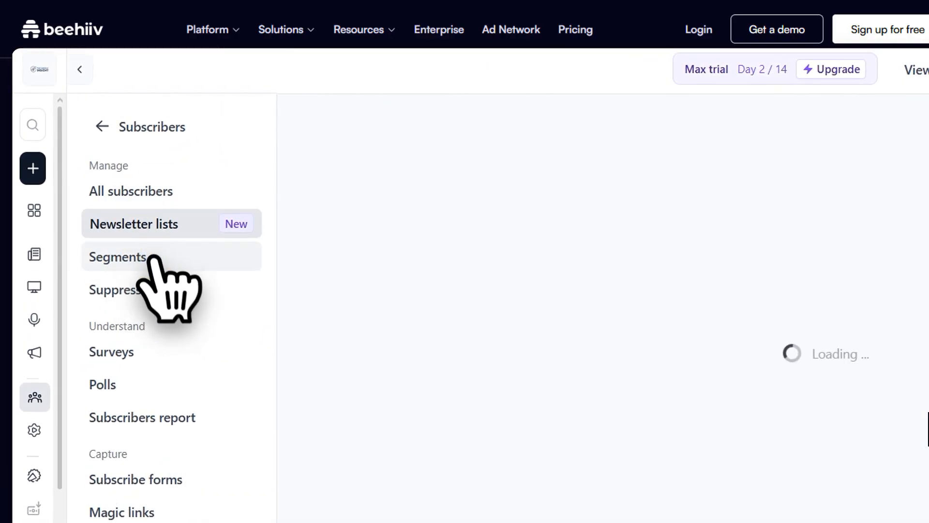
pyautogui.click(149, 257)
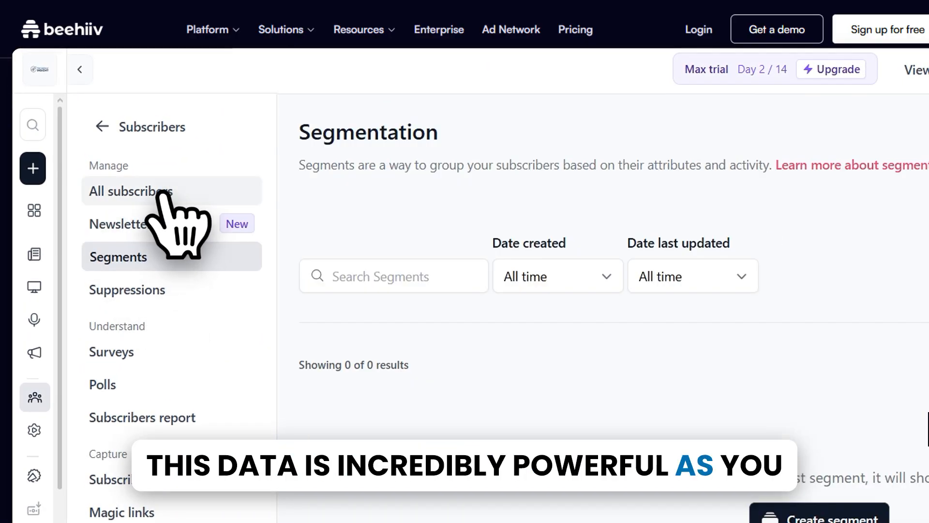
pyautogui.click(164, 193)
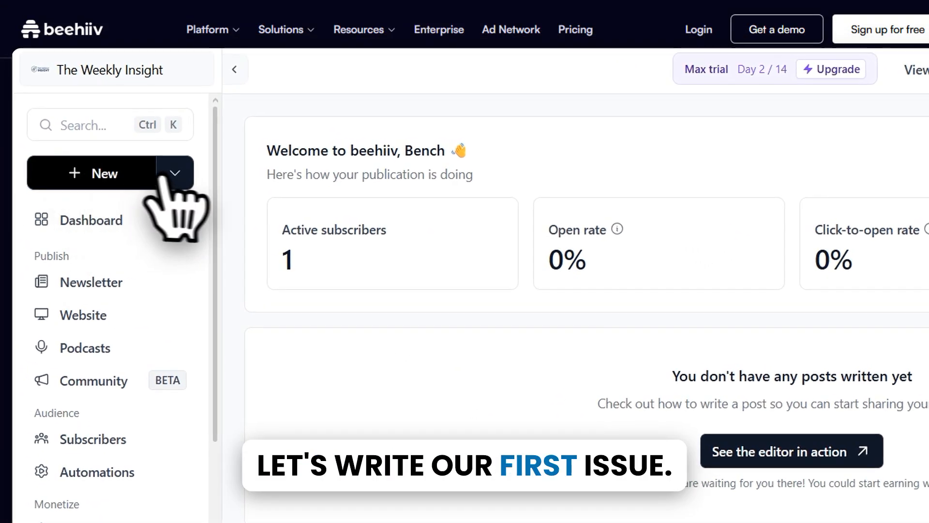
# - Start a blank draft post and title it "Welcome to The Weekly Insight!"
pyautogui.click(175, 175)
pyautogui.click(223, 226)
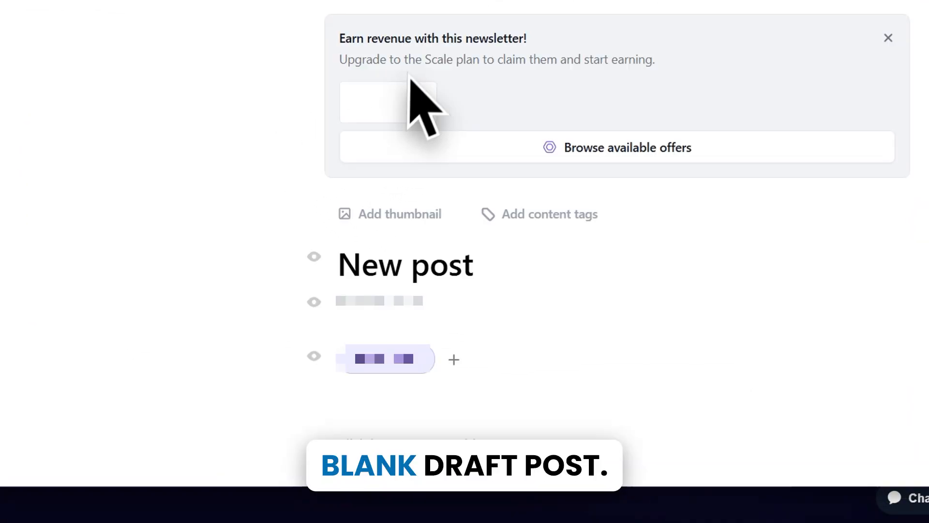
pyautogui.doubleClick(458, 254)
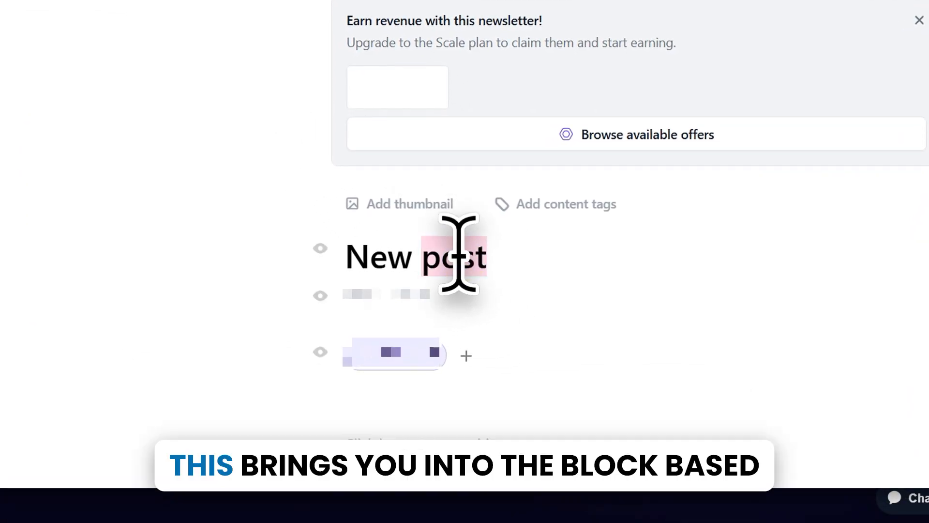
pyautogui.write('Welcome ')
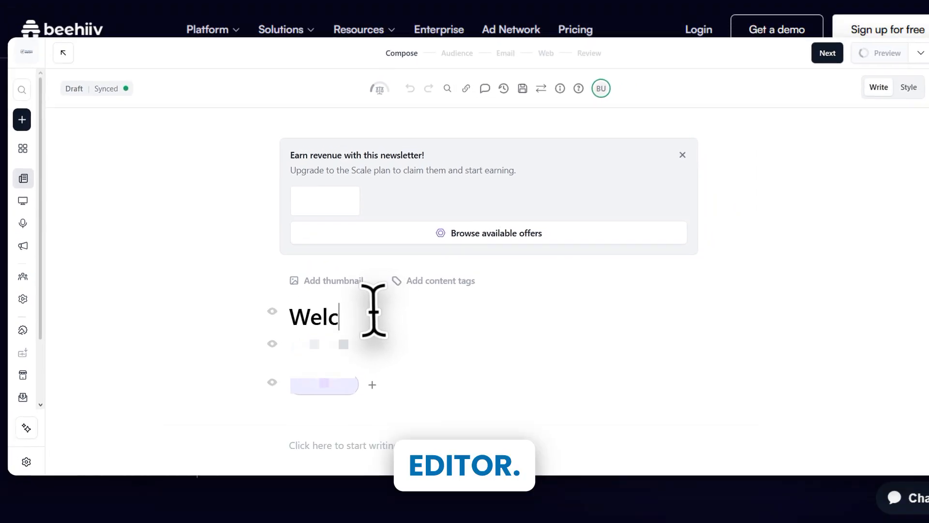
pyautogui.write('to ')
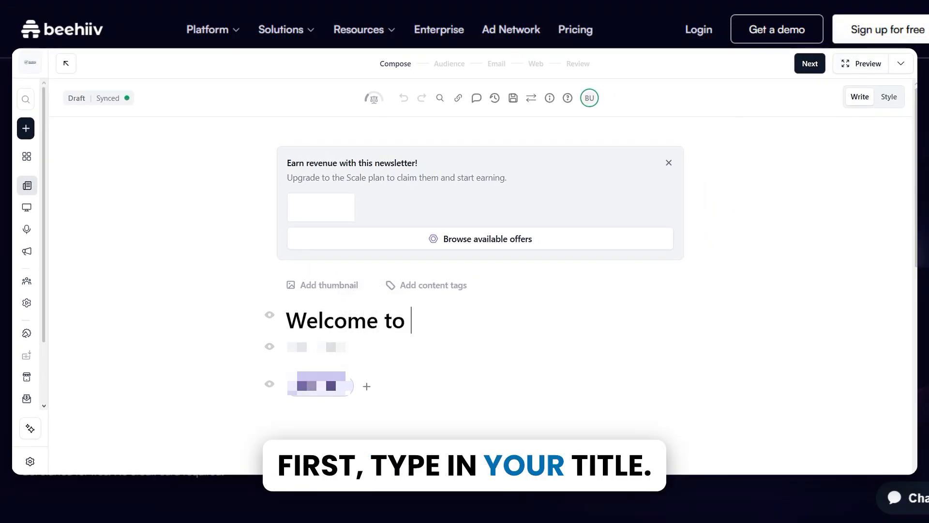
pyautogui.write('t')
pyautogui.write('The W')
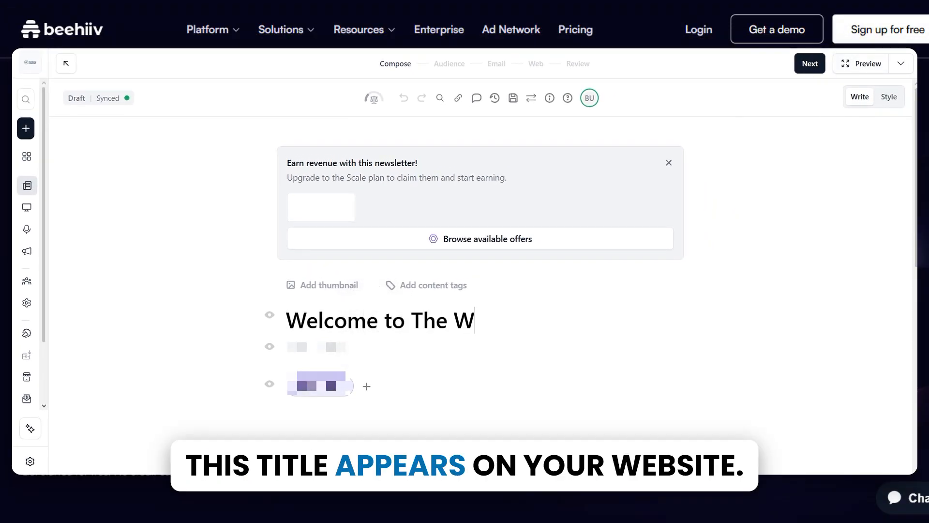
pyautogui.write('eekly In')
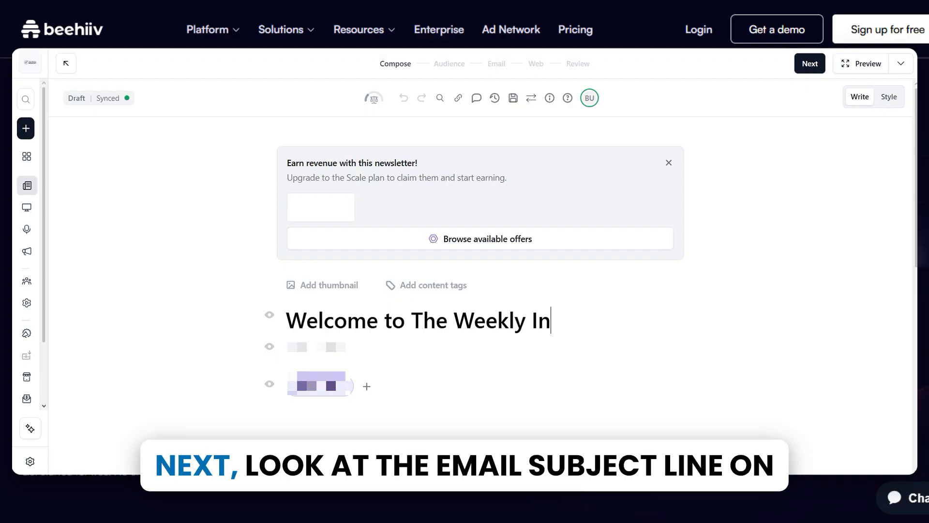
pyautogui.write('sighjt')
pyautogui.press('BackSpace')
pyautogui.press('BackSpace')
pyautogui.write('t!')
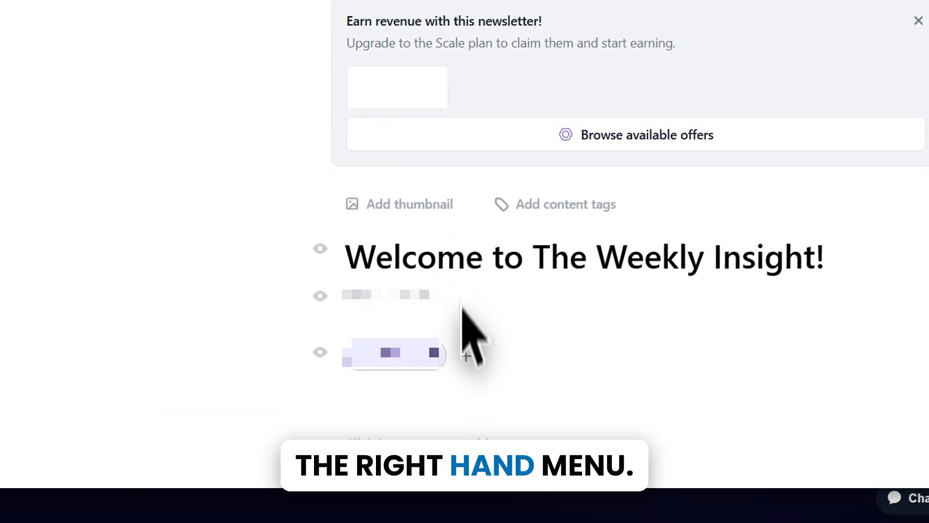
# - Remove the author from the post's byline beneath the subtitle
pyautogui.scroll(-4, 466, 339)
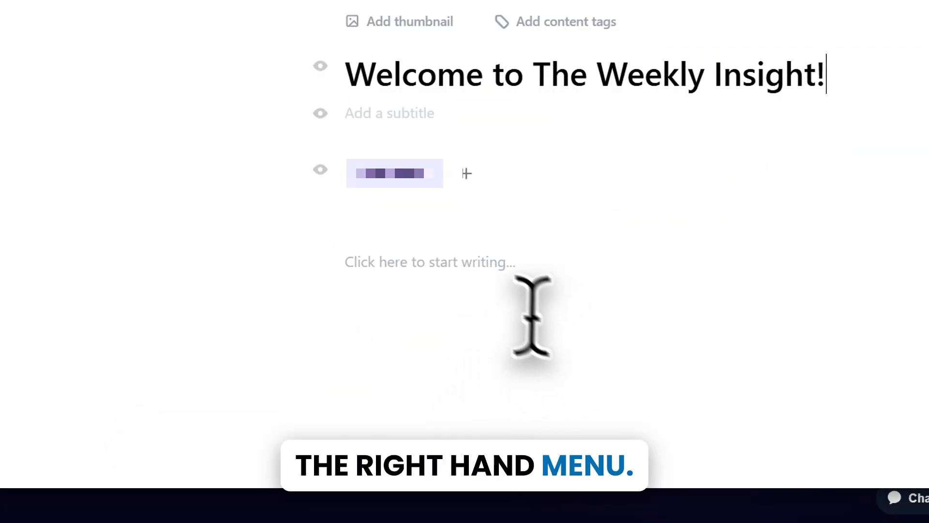
pyautogui.click(437, 178)
pyautogui.click(400, 203)
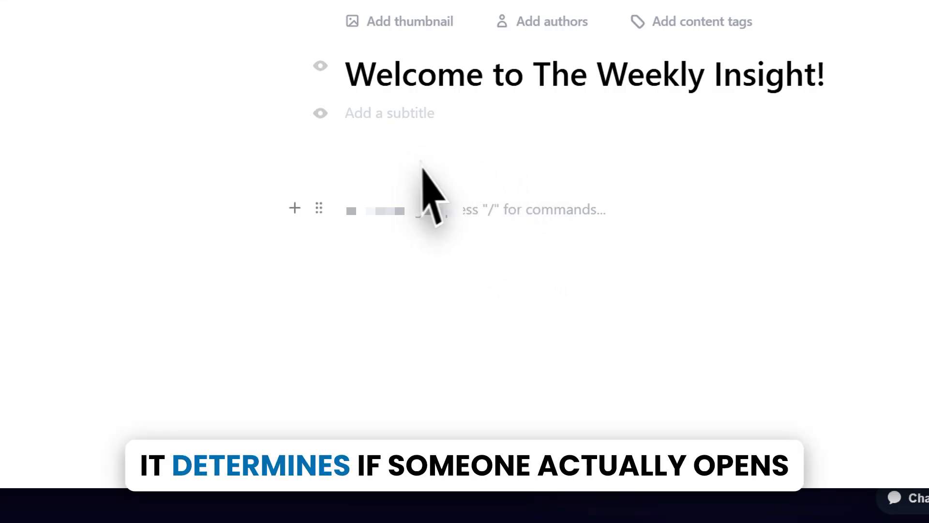
pyautogui.click(375, 167)
pyautogui.click(387, 119)
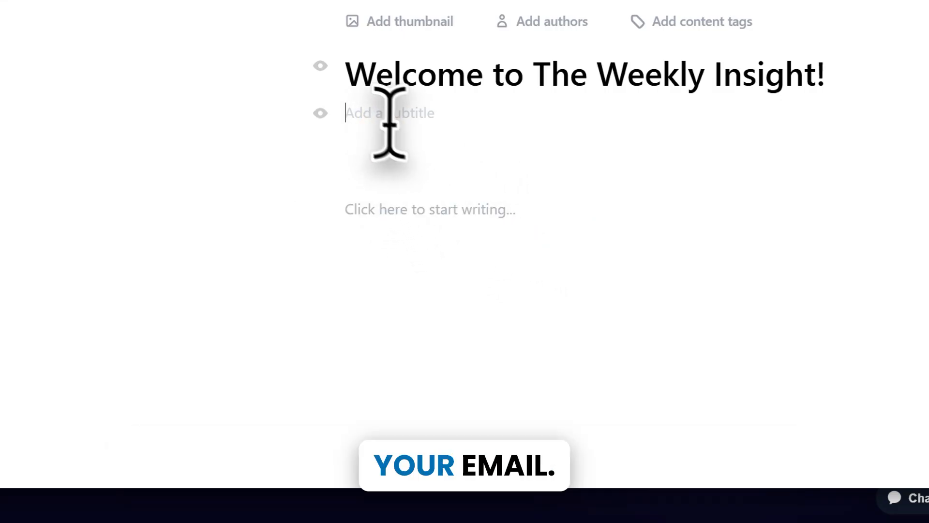
# - Insert an empty image block at the start of the post body
pyautogui.click(450, 209)
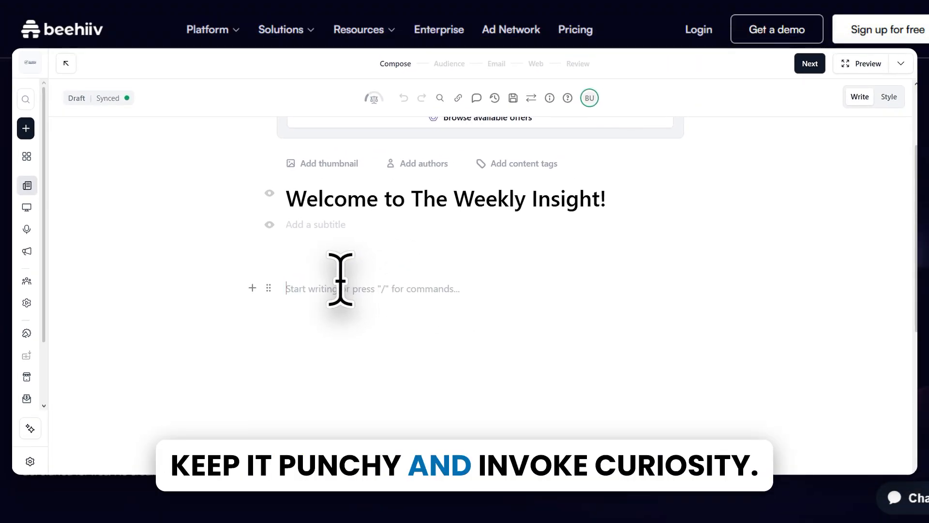
pyautogui.write('/')
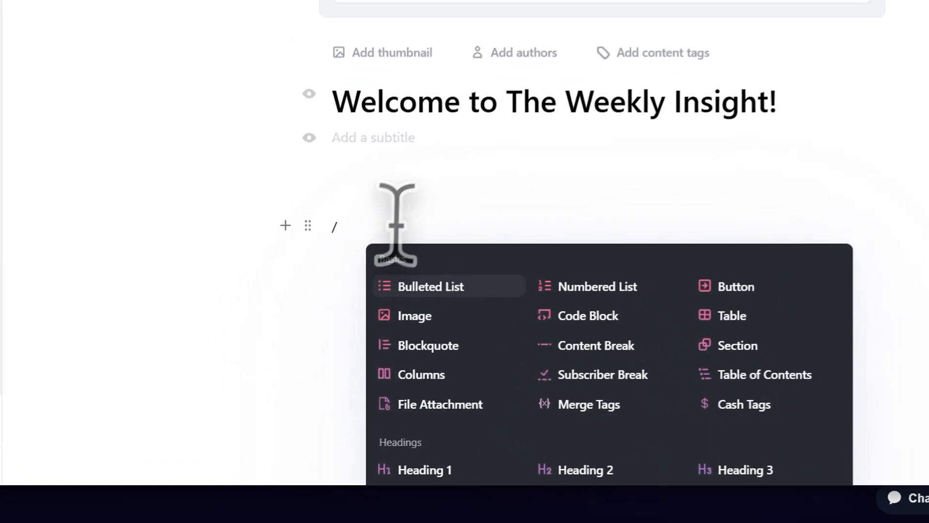
pyautogui.click(504, 305)
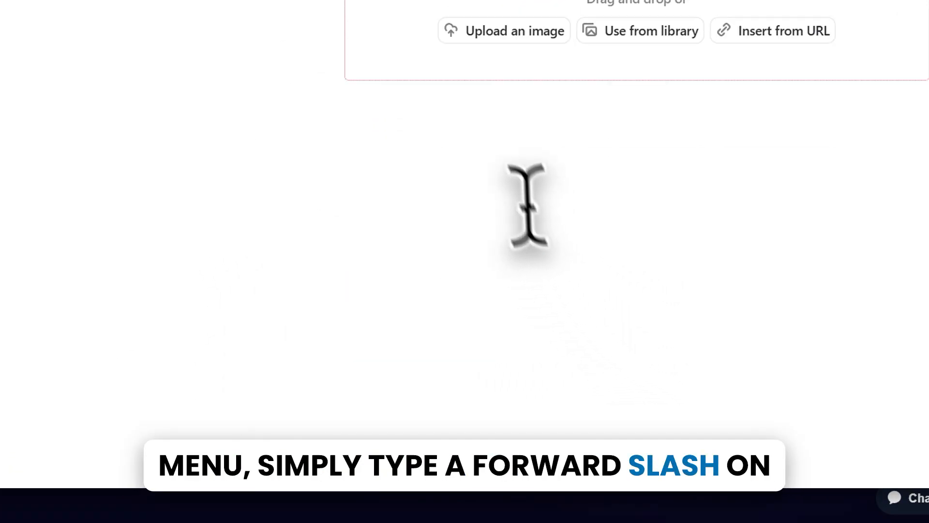
pyautogui.scroll(5, 542, 110)
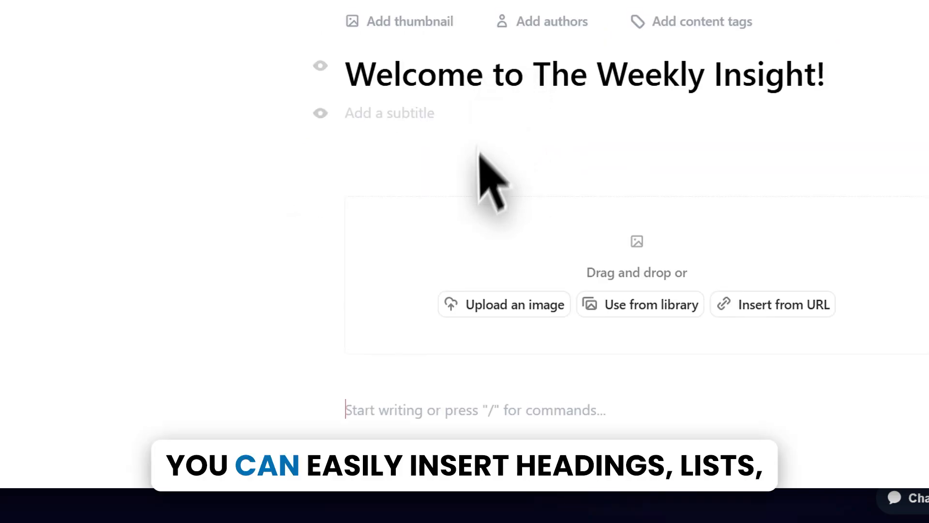
pyautogui.rightClick(425, 265)
pyautogui.press('Escape')
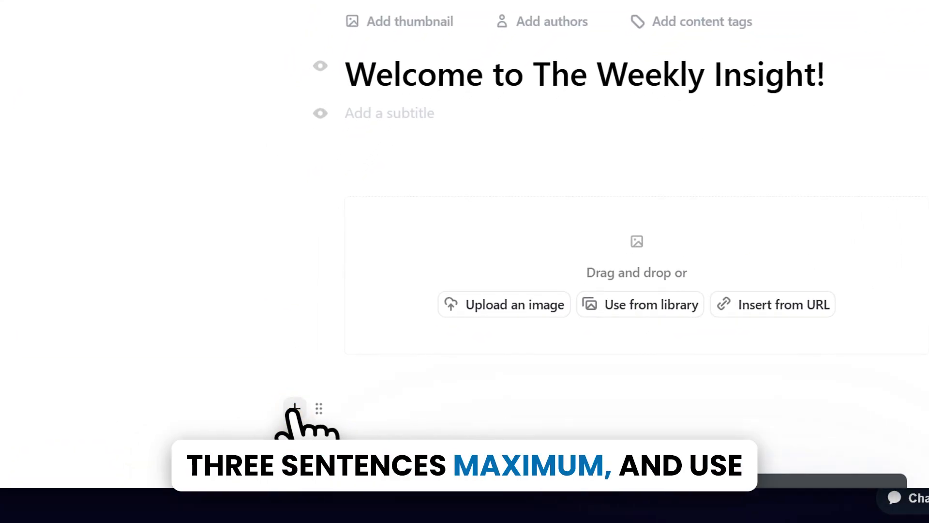
# - Insert a button block with the Subscribe preset below the image block
pyautogui.write('/')
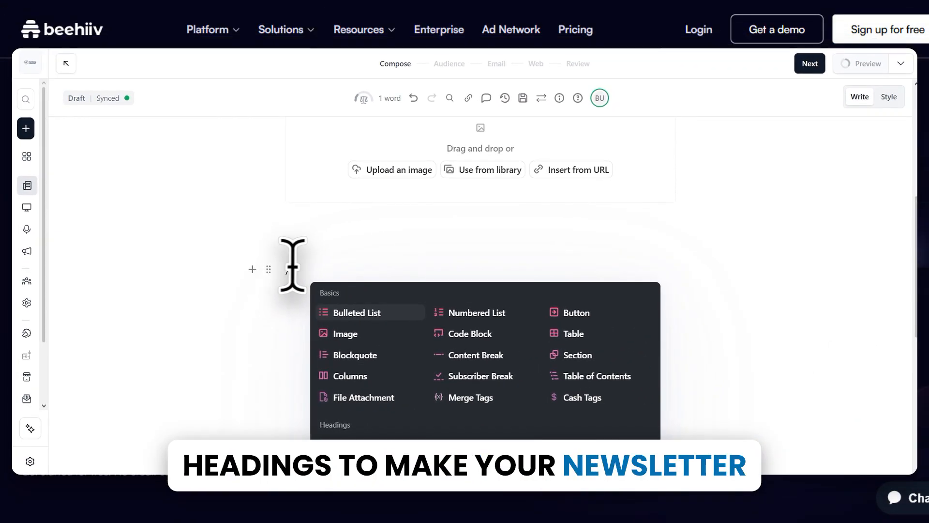
pyautogui.scroll(-3, 376, 293)
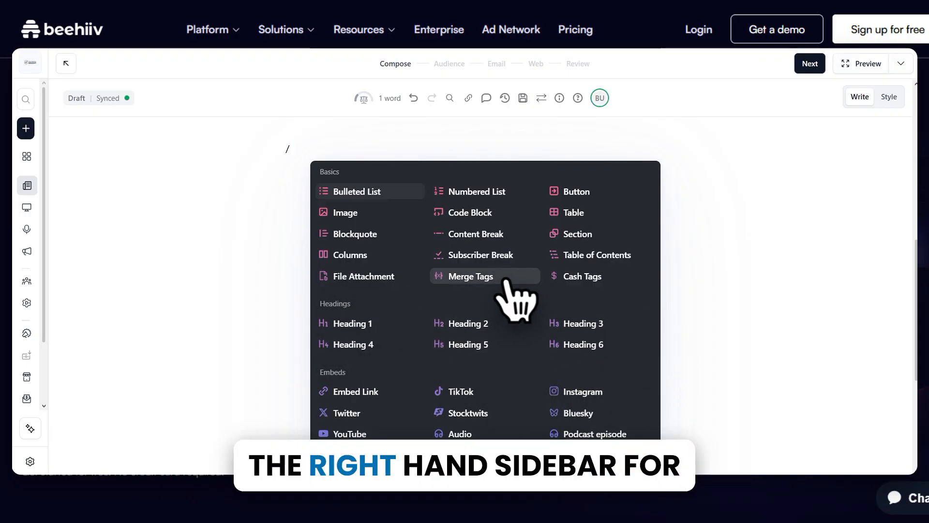
pyautogui.scroll(-5, 529, 316)
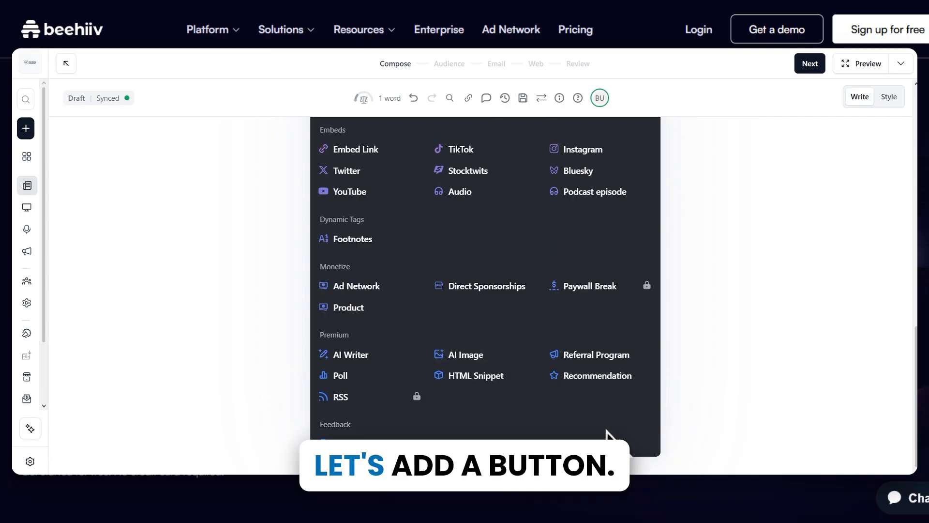
pyautogui.scroll(3, 607, 428)
pyautogui.scroll(1, 608, 428)
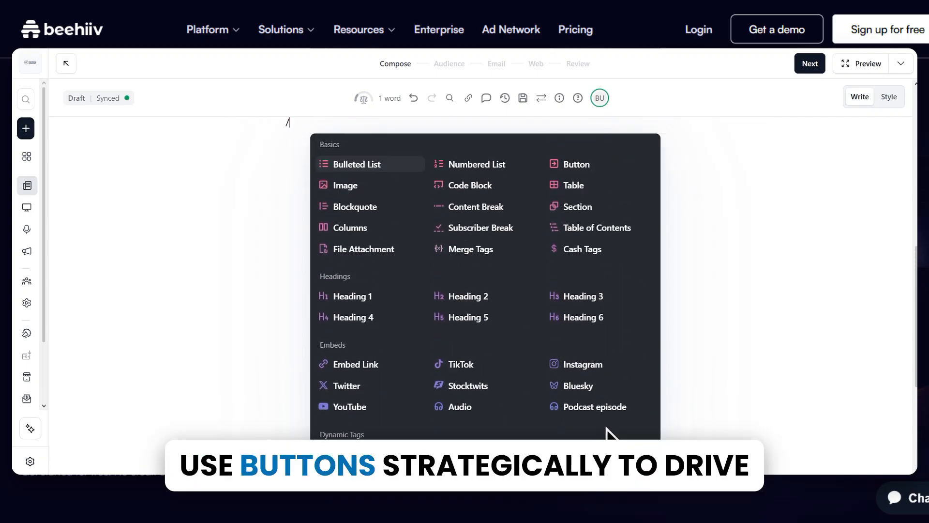
pyautogui.click(542, 252)
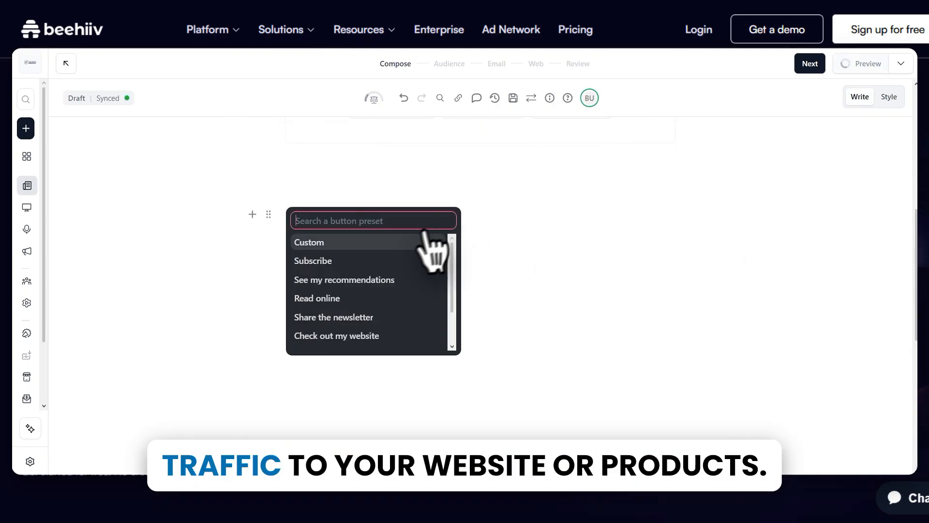
pyautogui.click(375, 266)
# - Change the button's label to "Read Full Article"
pyautogui.scroll(3, 435, 325)
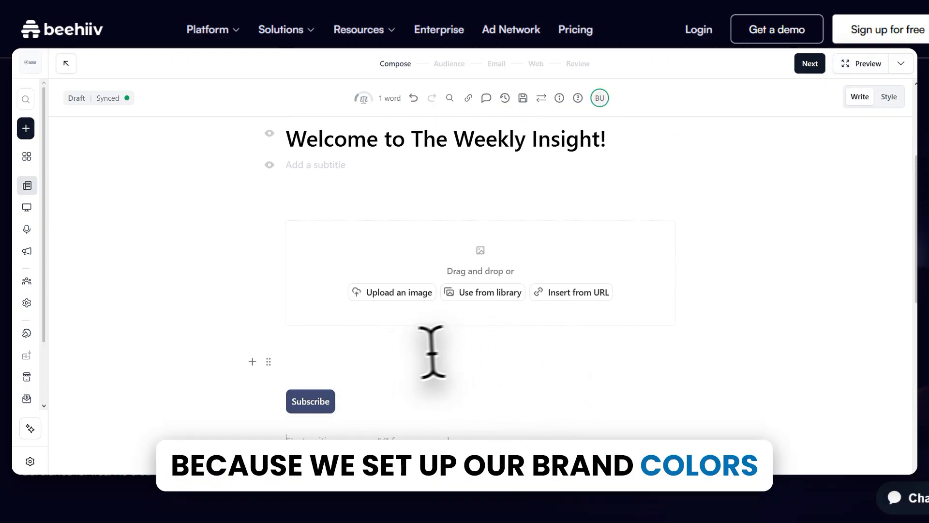
pyautogui.doubleClick(306, 390)
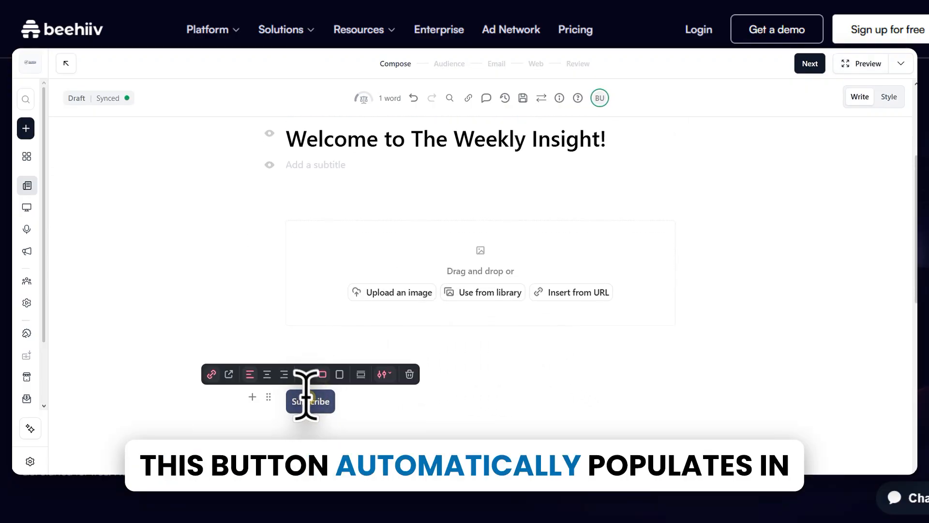
pyautogui.write('Read Full Article')
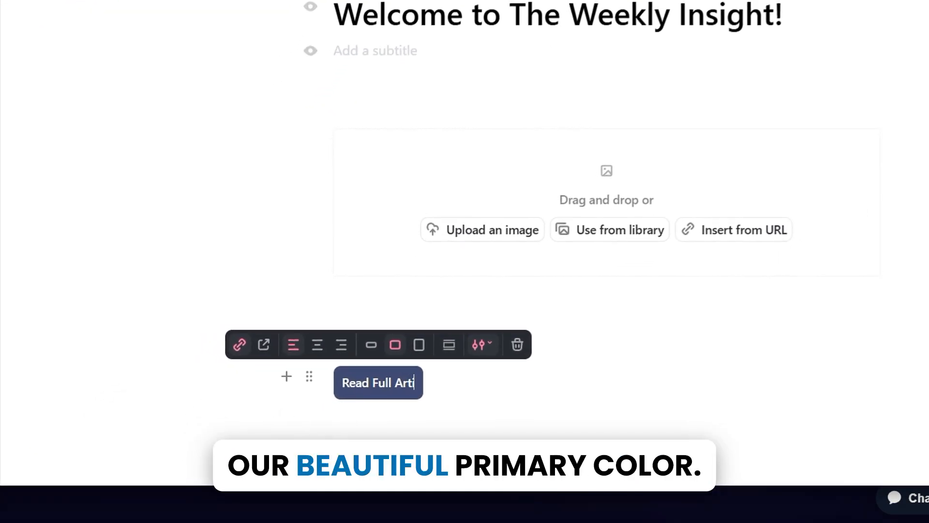
pyautogui.click(450, 409)
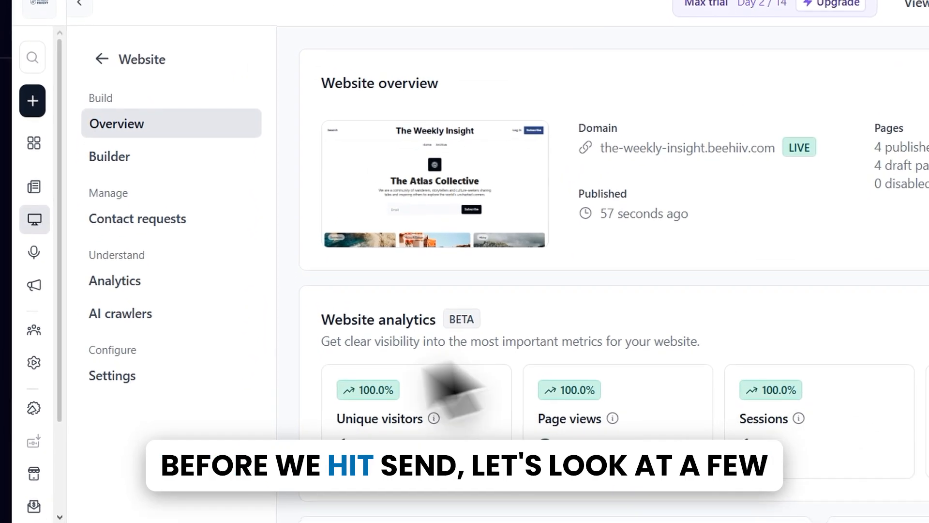
# - Review the website's search engine optimization settings, covering metadata, Twitter and Open Graph previews, sitemap and robots.txt, and return to the website overview
pyautogui.click(112, 376)
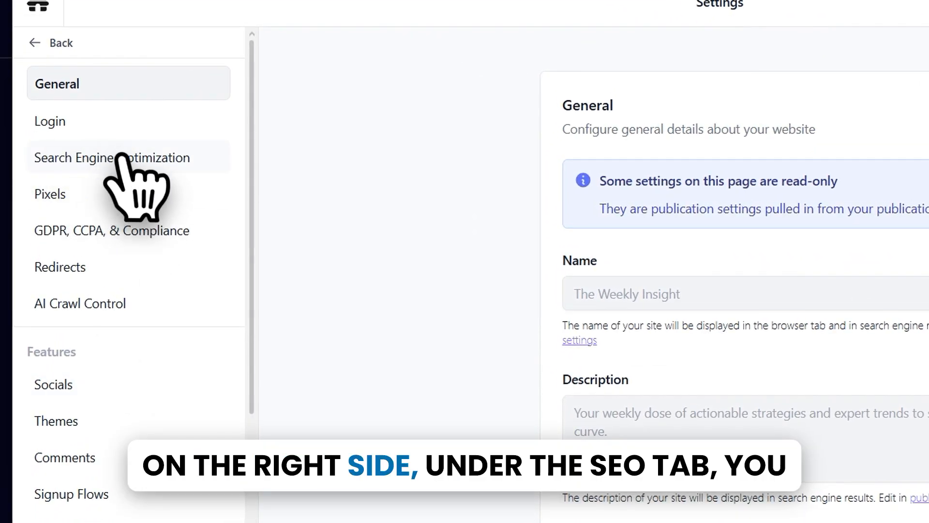
pyautogui.click(127, 157)
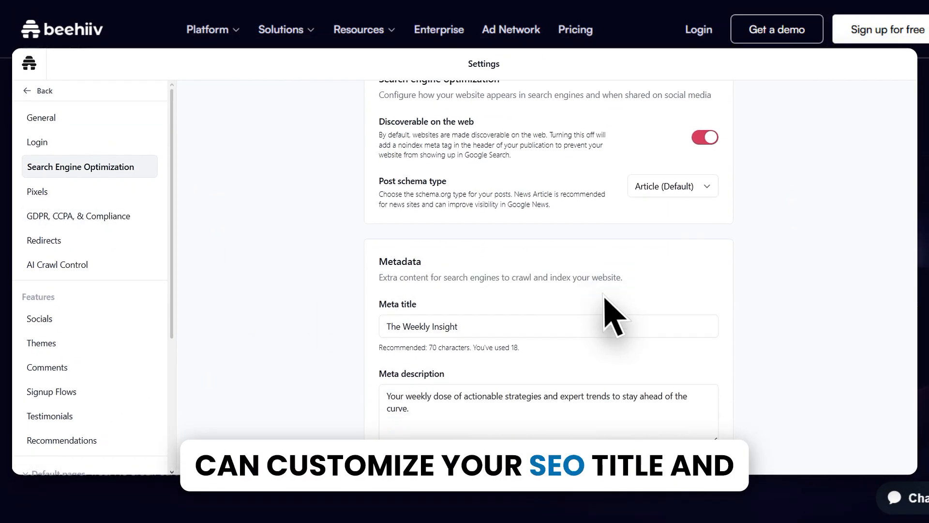
pyautogui.scroll(-5, 605, 339)
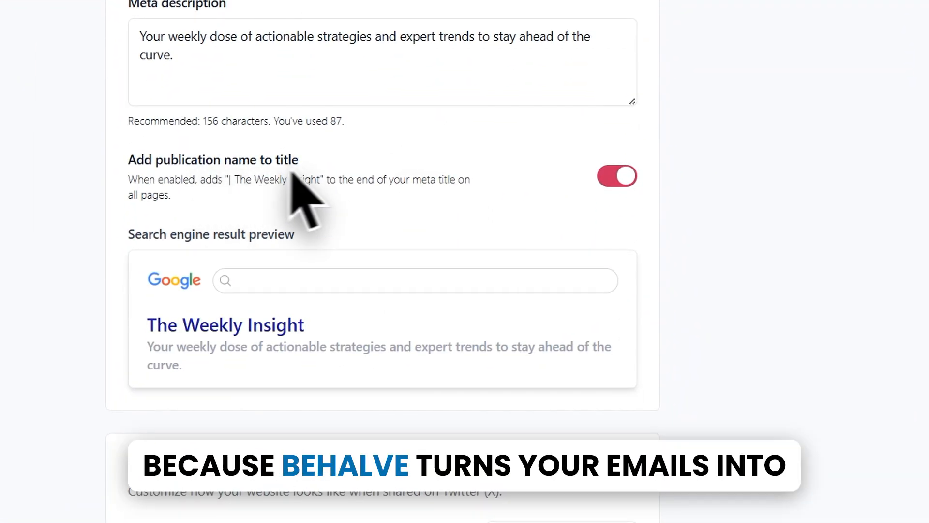
pyautogui.scroll(-5, 352, 203)
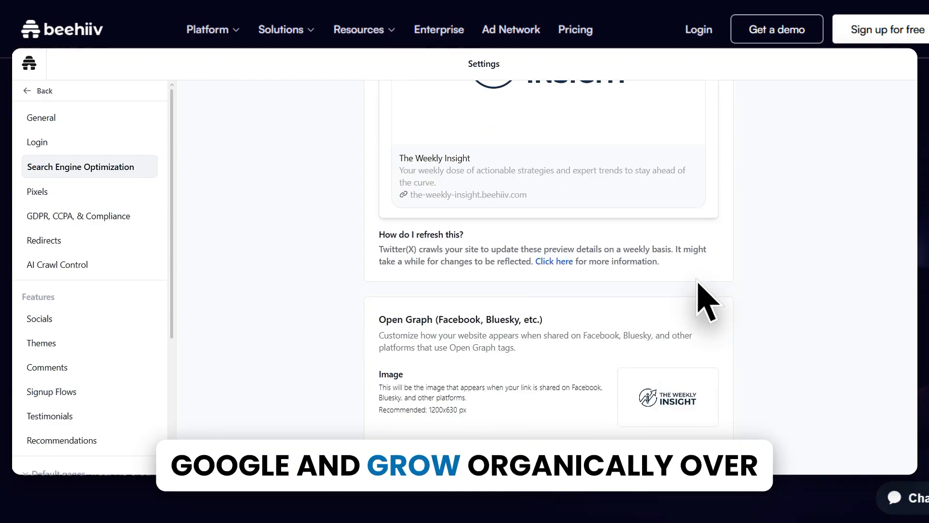
pyautogui.scroll(-1, 677, 286)
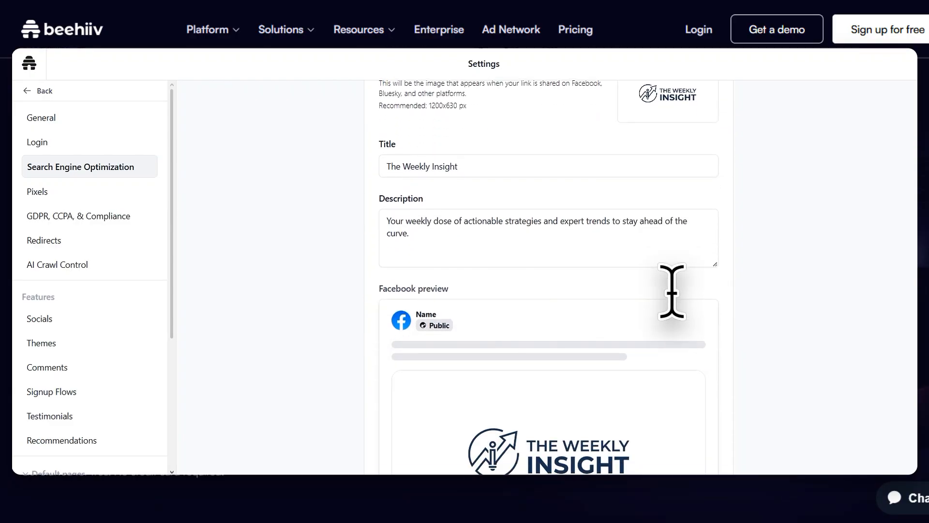
pyautogui.scroll(-5, 671, 291)
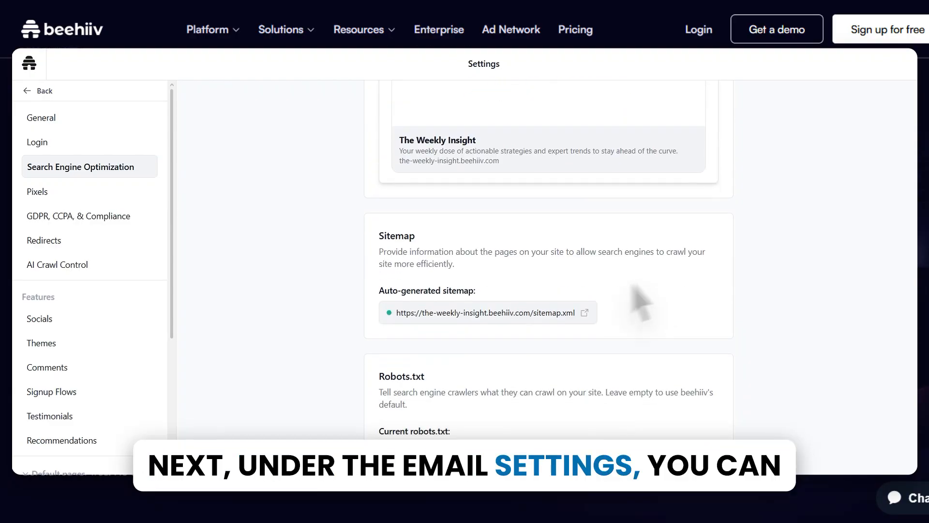
pyautogui.scroll(-4, 611, 315)
pyautogui.scroll(-8, 558, 313)
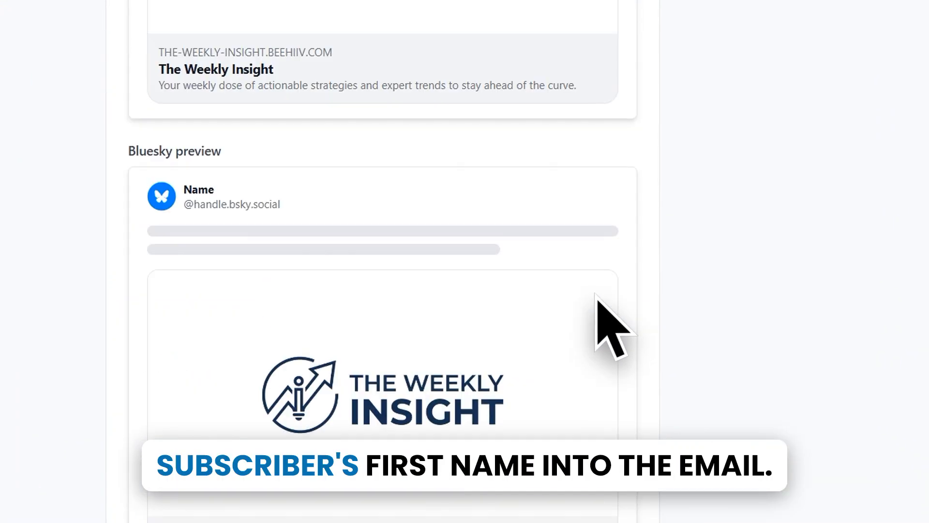
pyautogui.scroll(15, 596, 295)
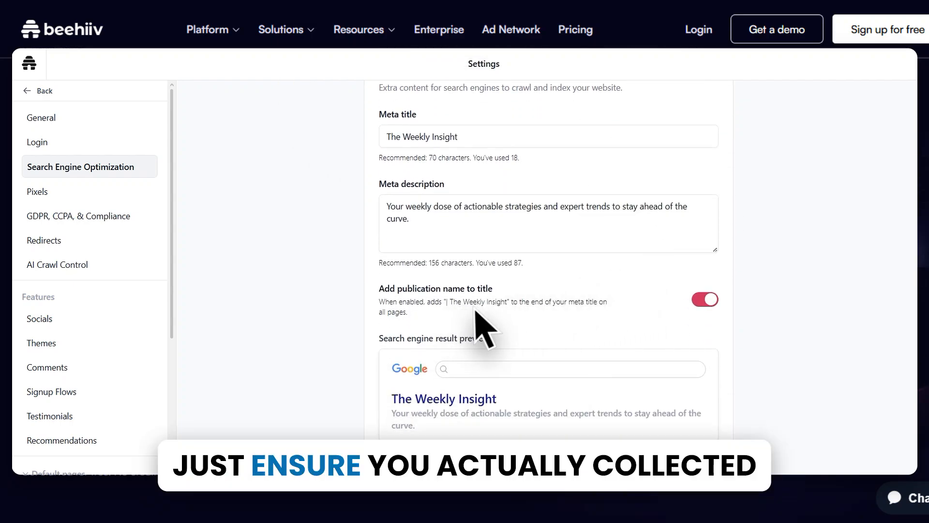
pyautogui.scroll(-9, 486, 300)
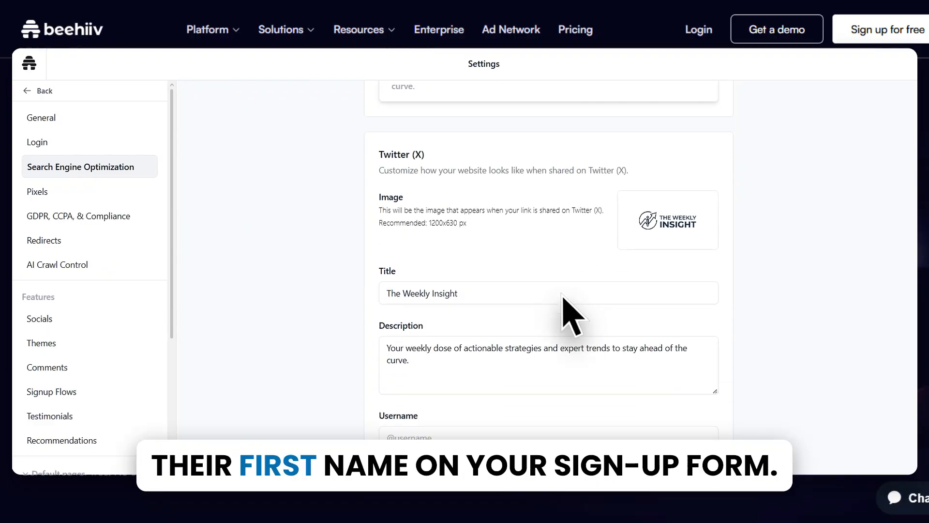
pyautogui.scroll(-6, 535, 297)
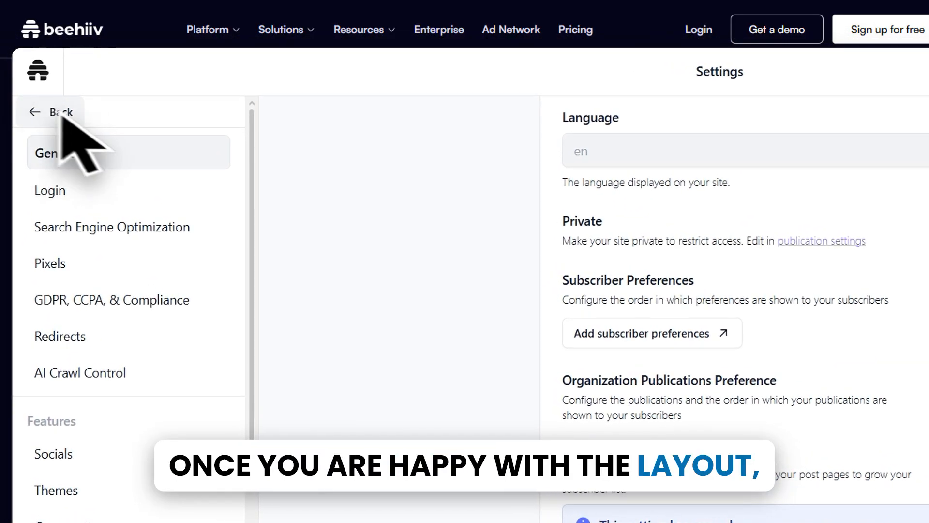
pyautogui.click(61, 114)
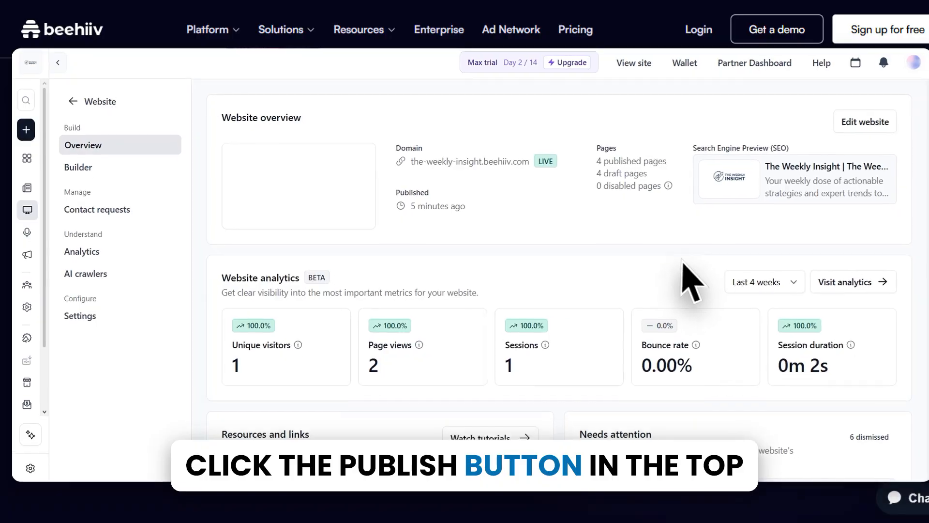
# - Open the website builder and publish all pages to the live site
pyautogui.scroll(-5, 668, 279)
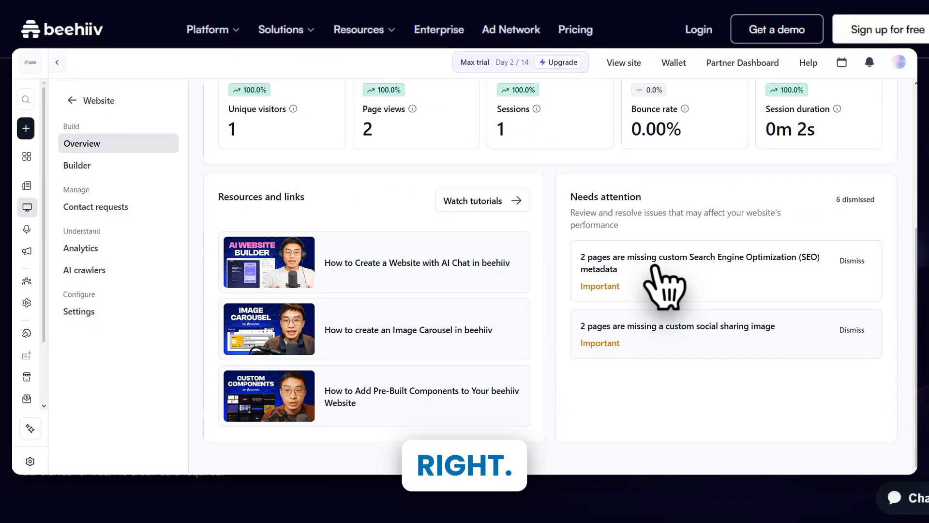
pyautogui.click(121, 166)
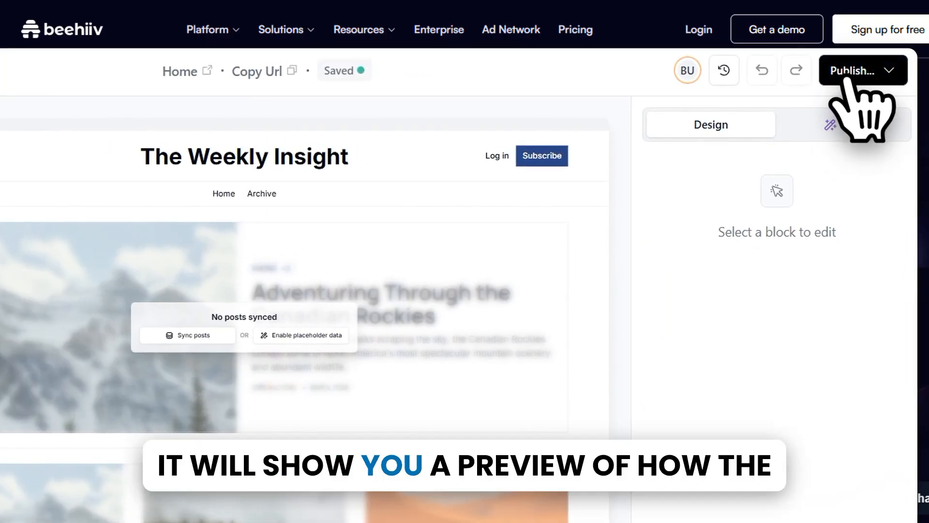
pyautogui.click(848, 80)
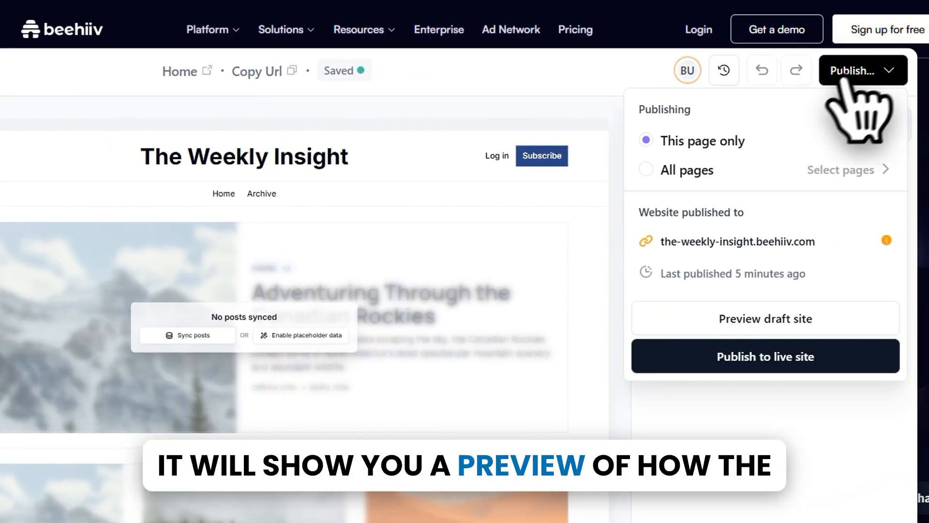
pyautogui.click(697, 170)
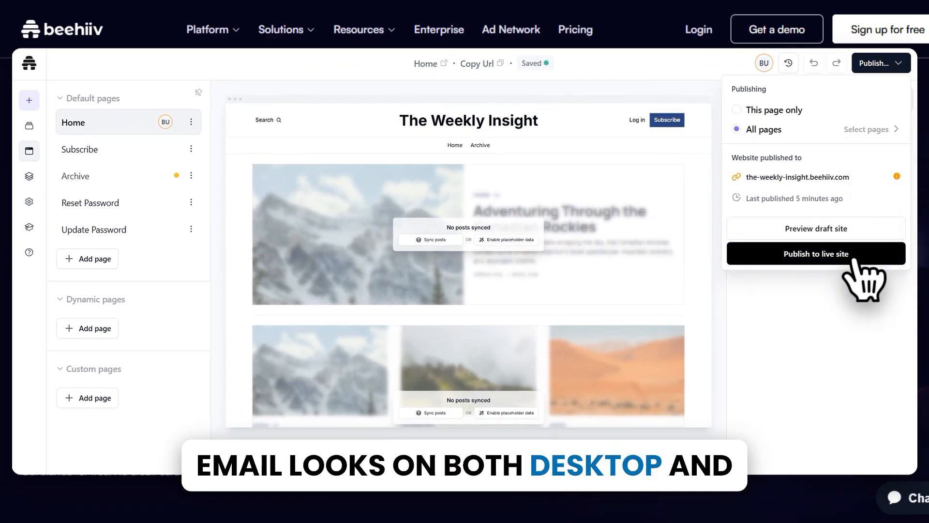
pyautogui.click(855, 255)
pyautogui.click(500, 406)
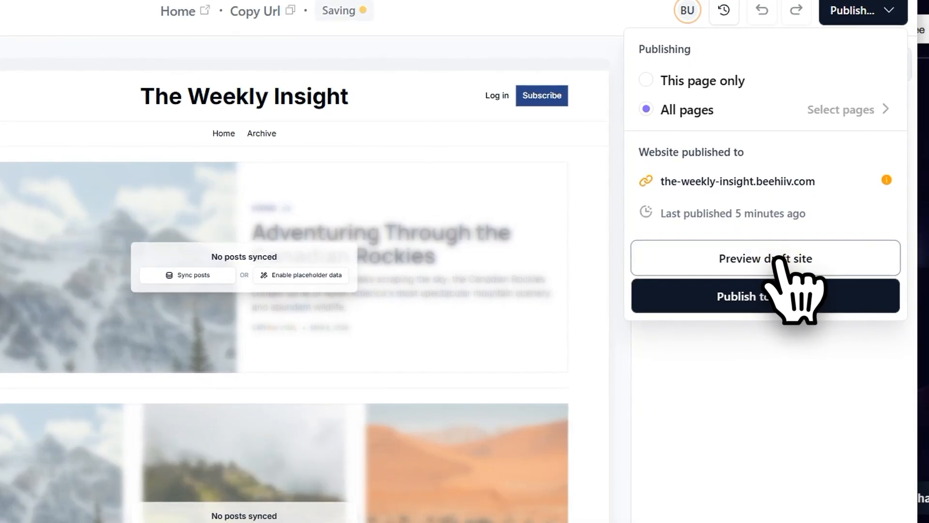
# - Preview the draft site and check its home page, subscribe sections, footer links and Archive page
pyautogui.click(777, 260)
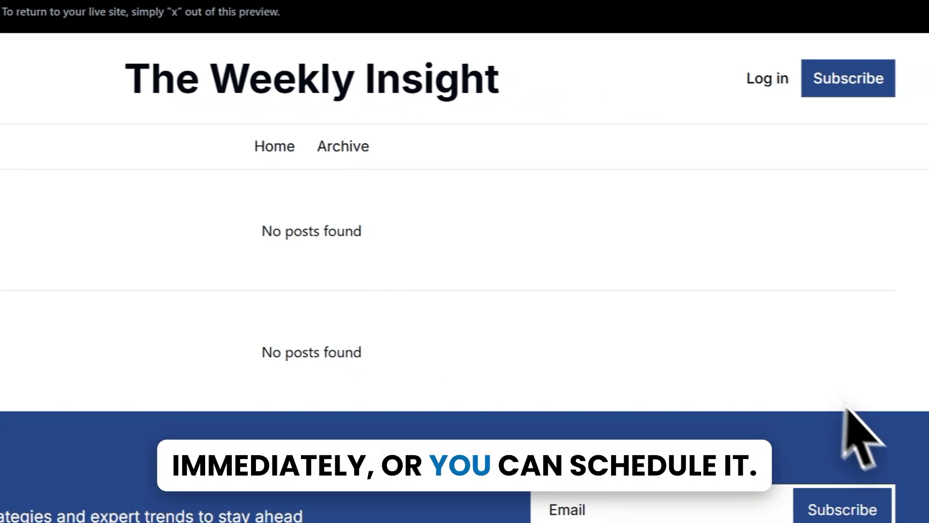
pyautogui.scroll(-10, 483, 284)
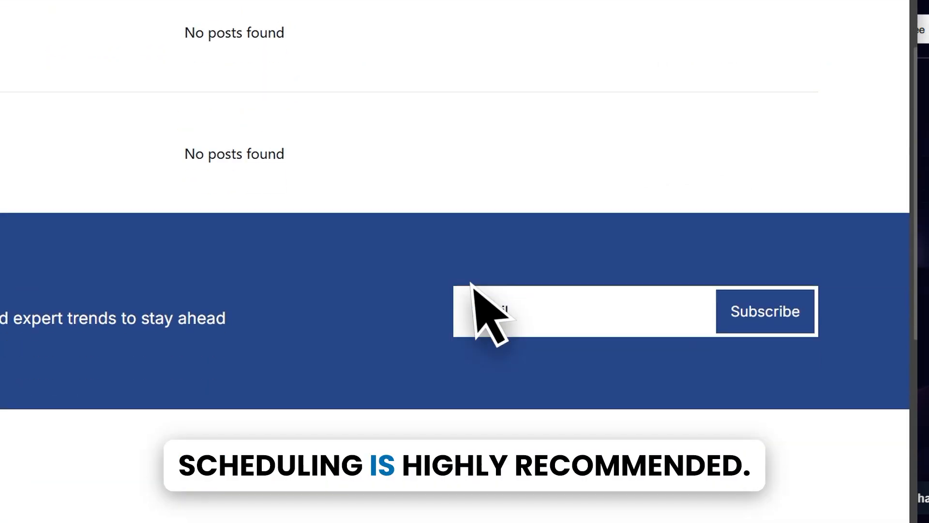
pyautogui.scroll(-2, 473, 283)
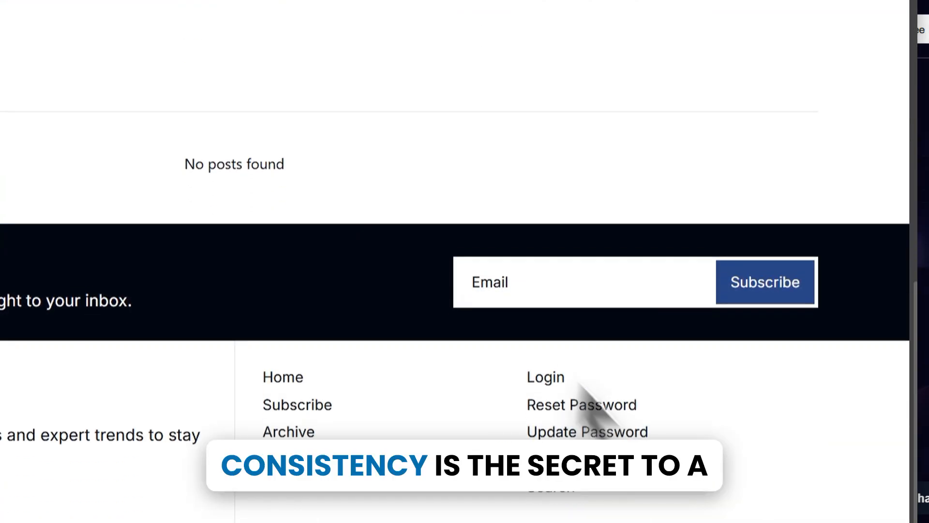
pyautogui.click(185, 358)
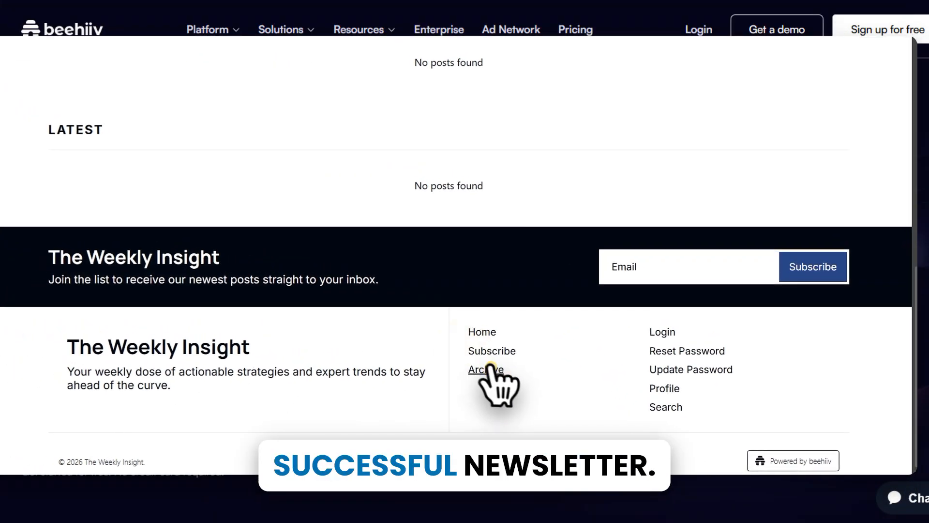
pyautogui.click(672, 332)
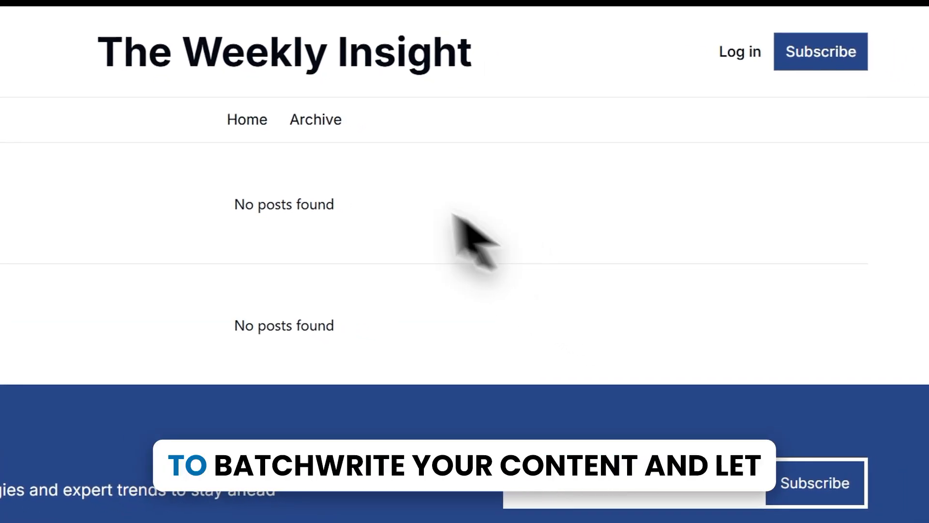
pyautogui.click(232, 118)
pyautogui.click(308, 118)
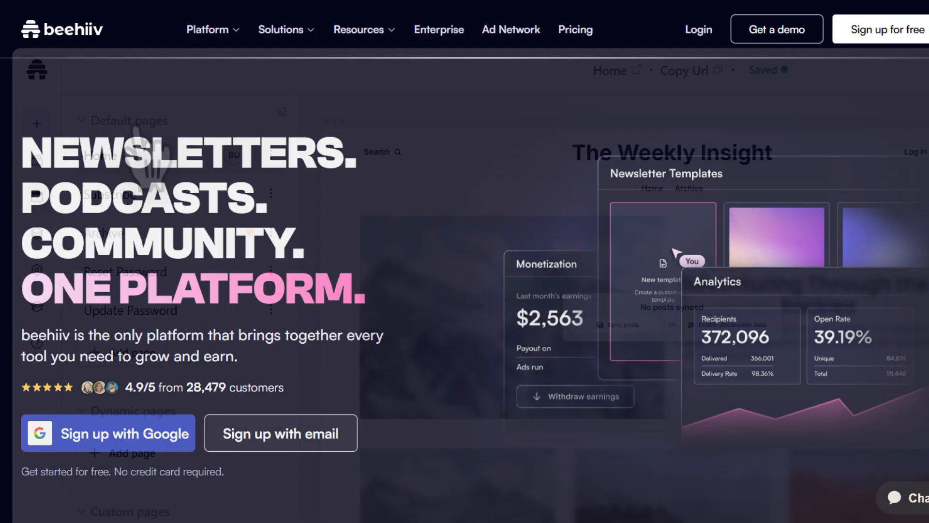
# - Close the draft preview and exit the website builder back to the publication dashboard
pyautogui.click(140, 87)
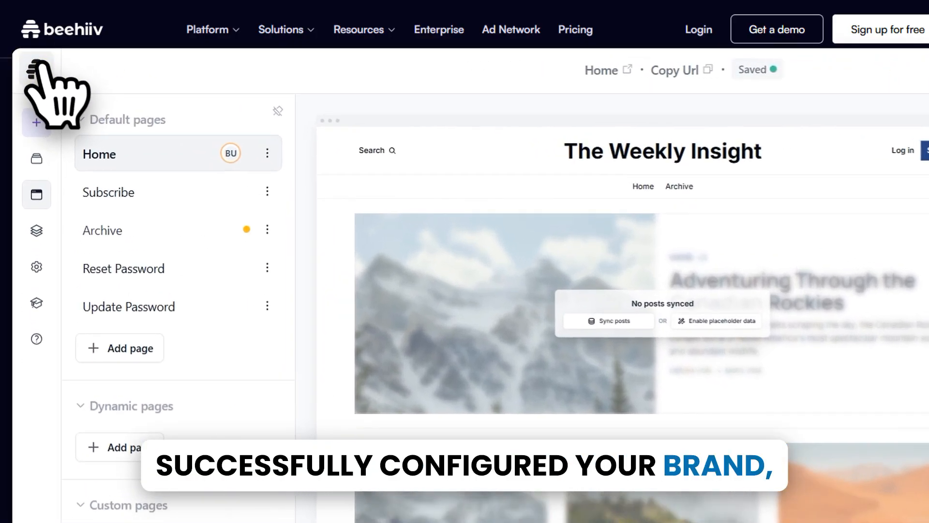
pyautogui.click(29, 63)
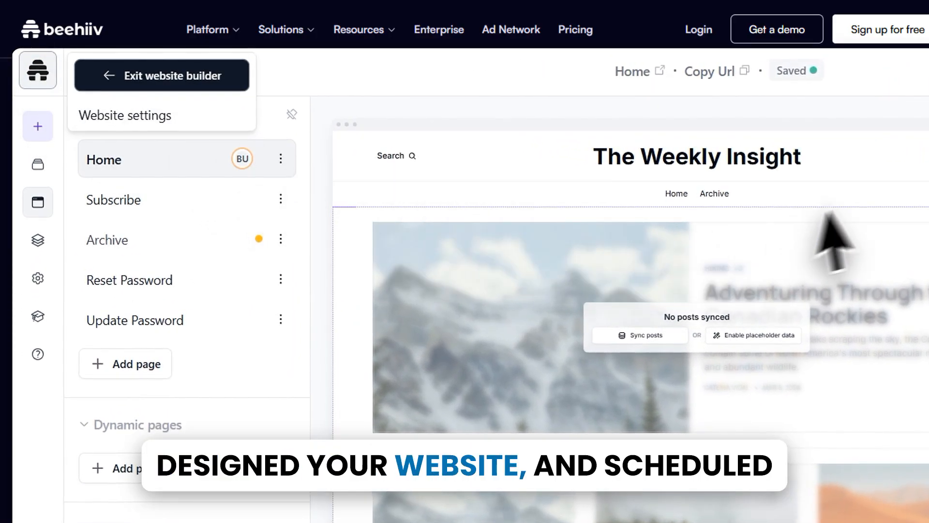
pyautogui.click(220, 76)
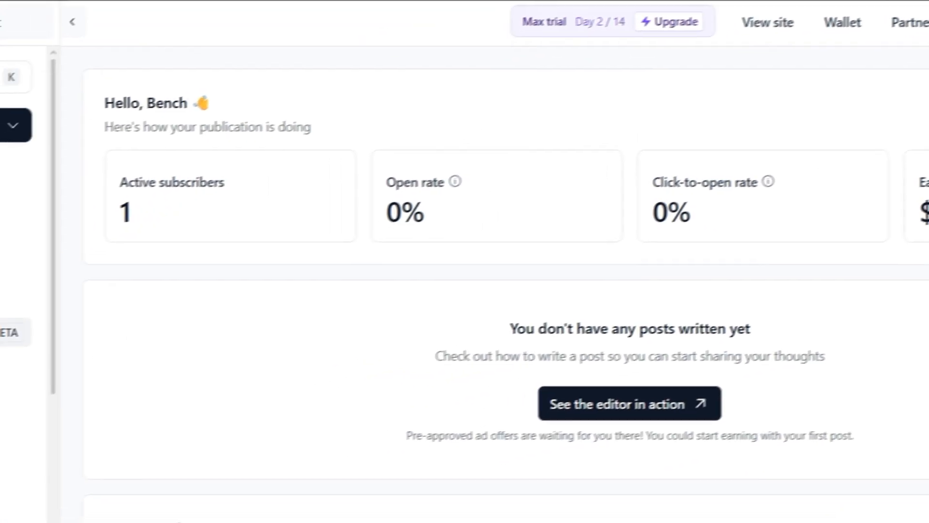
# - Look over the Podcasts, Automations and paid Subscriptions sections of the publication and return to the main navigation
pyautogui.scroll(-1, 116, 222)
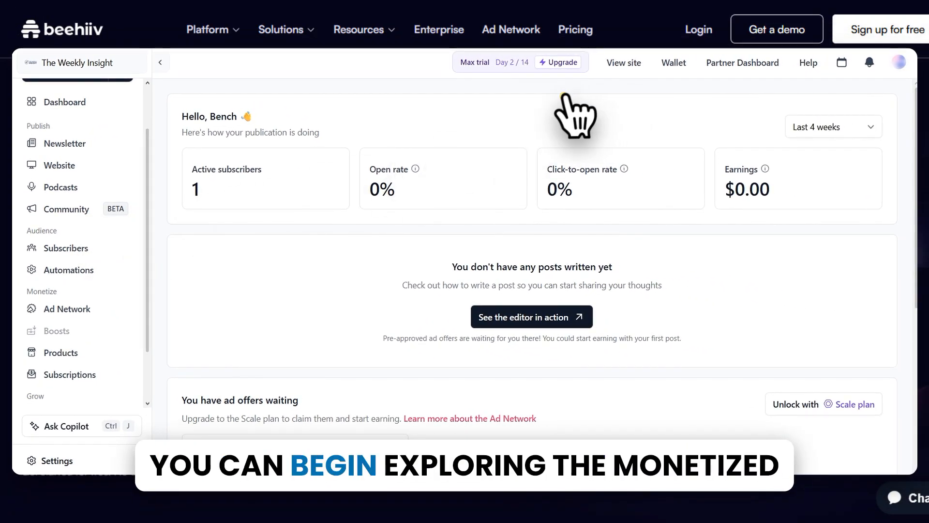
pyautogui.click(86, 238)
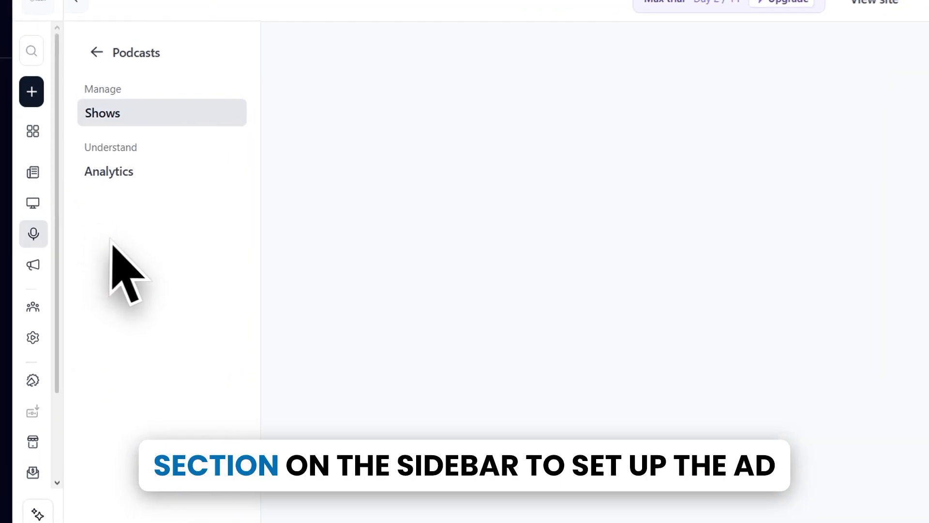
pyautogui.click(102, 80)
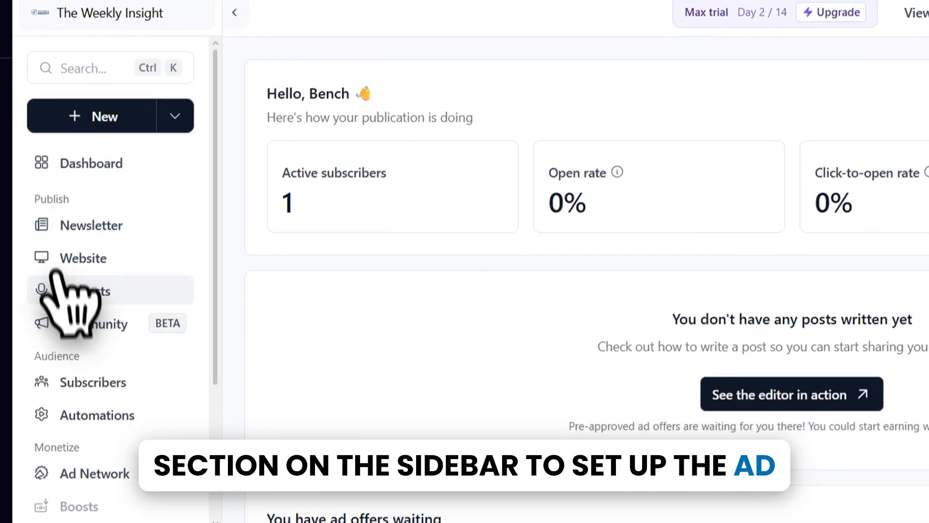
pyautogui.scroll(-3, 68, 262)
pyautogui.click(129, 263)
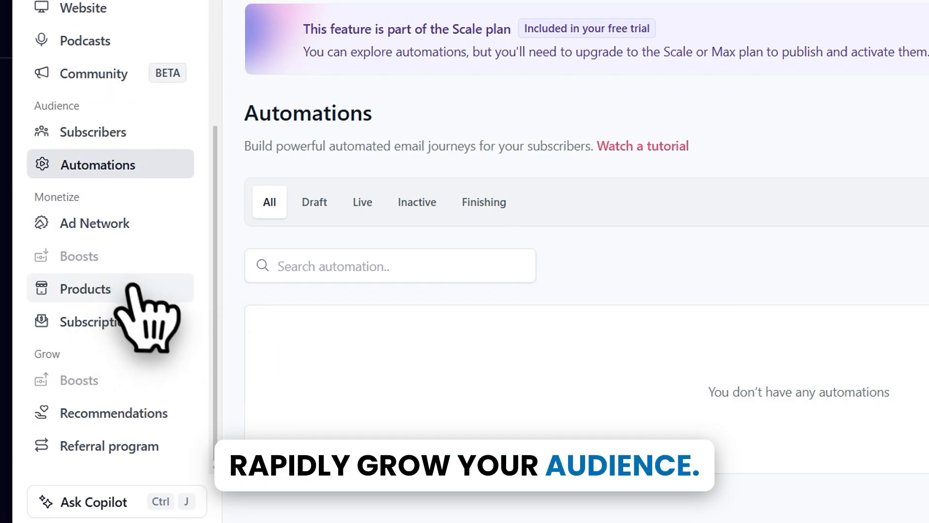
pyautogui.click(117, 320)
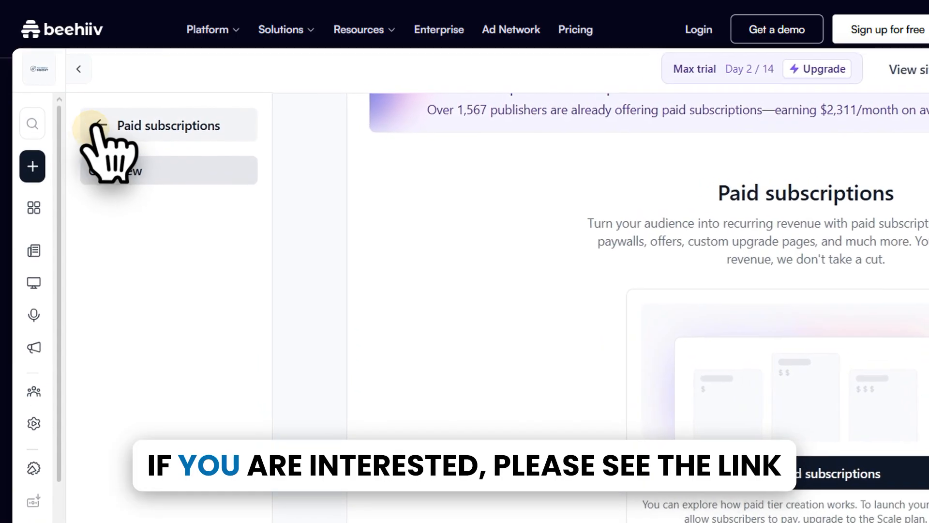
pyautogui.click(73, 100)
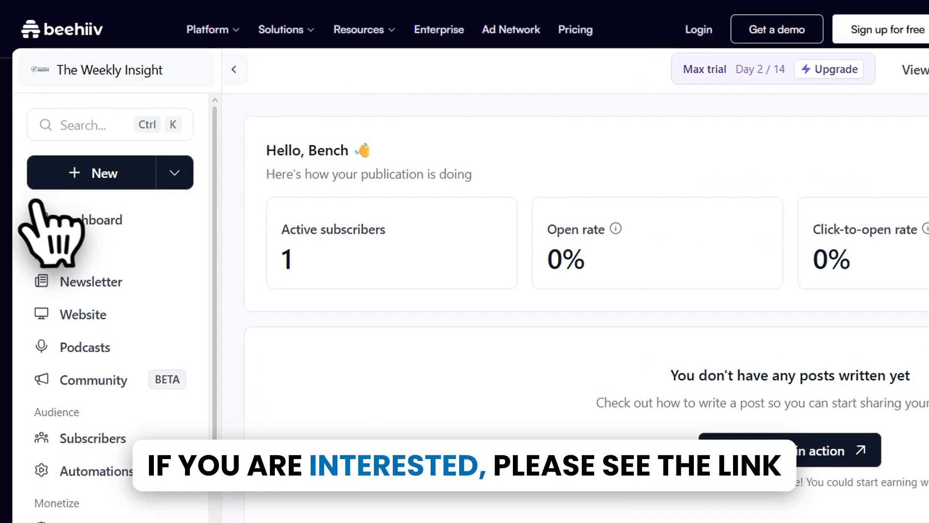
pyautogui.click(77, 124)
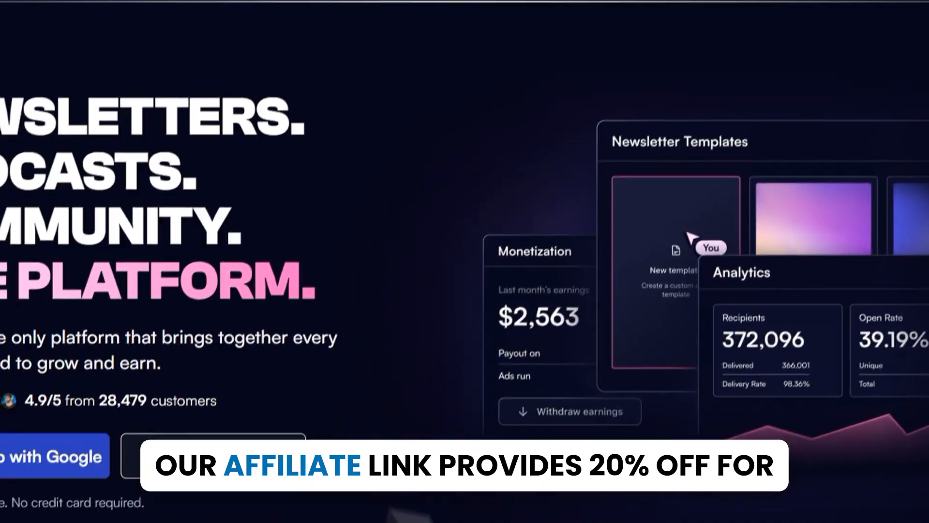
# - Look through the beehiiv homepage as far as the Launch, Scale and Max pricing plans, and return toward its beginning
pyautogui.scroll(-20, 861, 223)
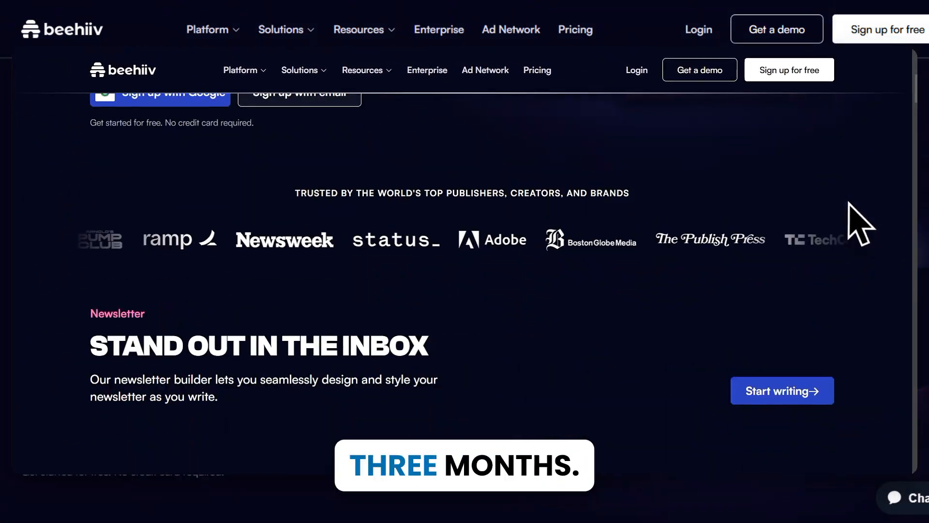
pyautogui.scroll(-5, 854, 251)
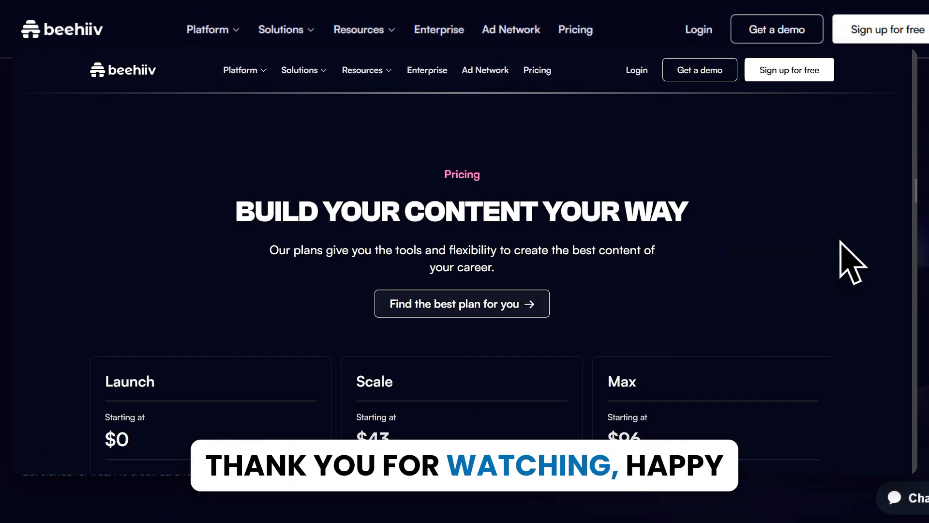
pyautogui.scroll(20, 852, 261)
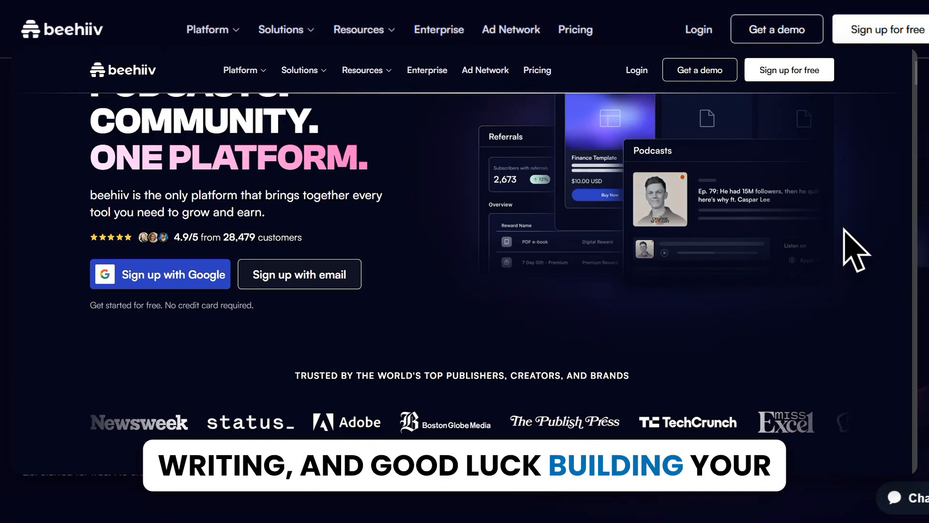